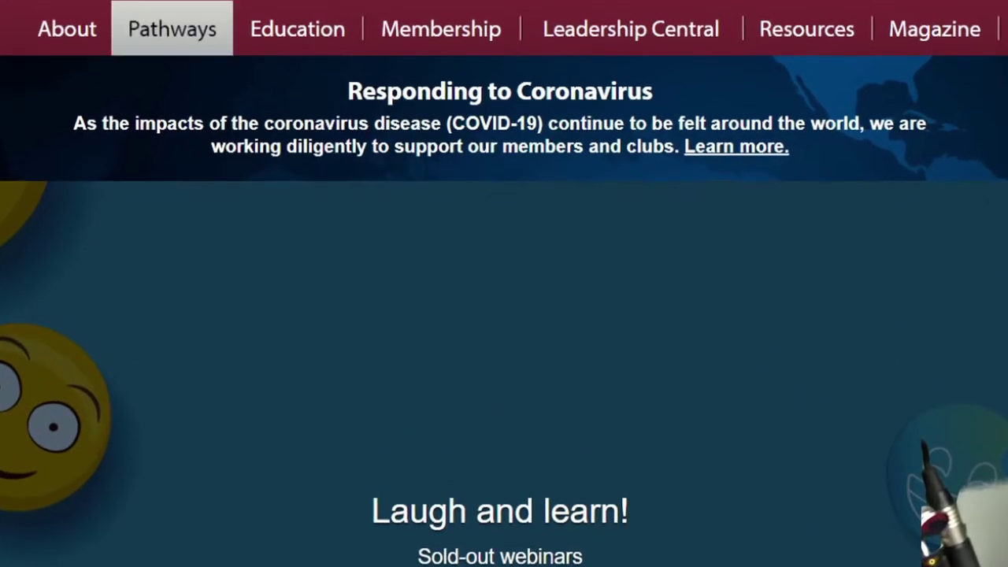
- Enter Base Camp for the Kuwait Challengers Club and open the Paths and Learning education transcript
{"action": "mouse_move", "coordinate": [326, 137]}
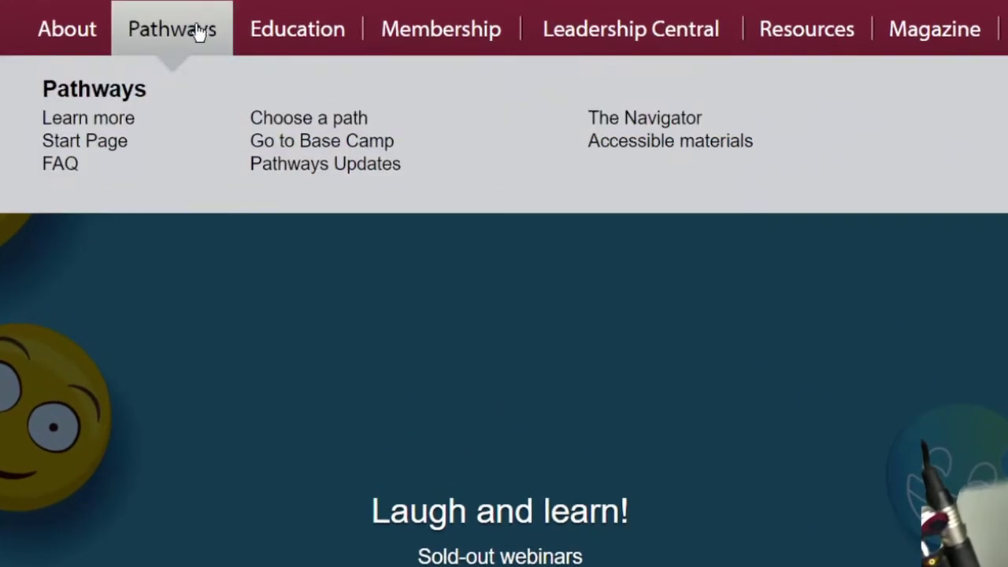
{"action": "left_click", "coordinate": [308, 146]}
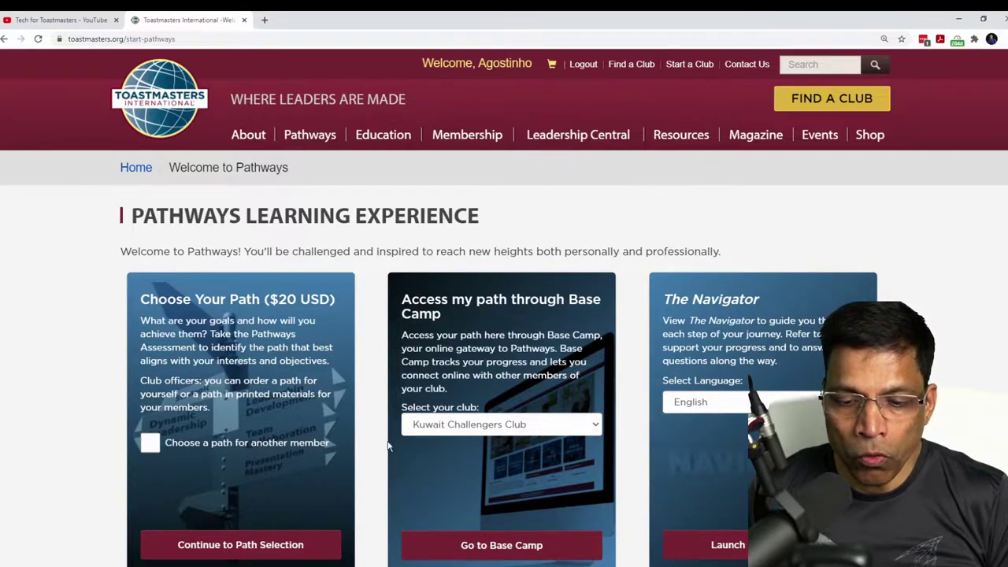
{"action": "left_click", "coordinate": [504, 555]}
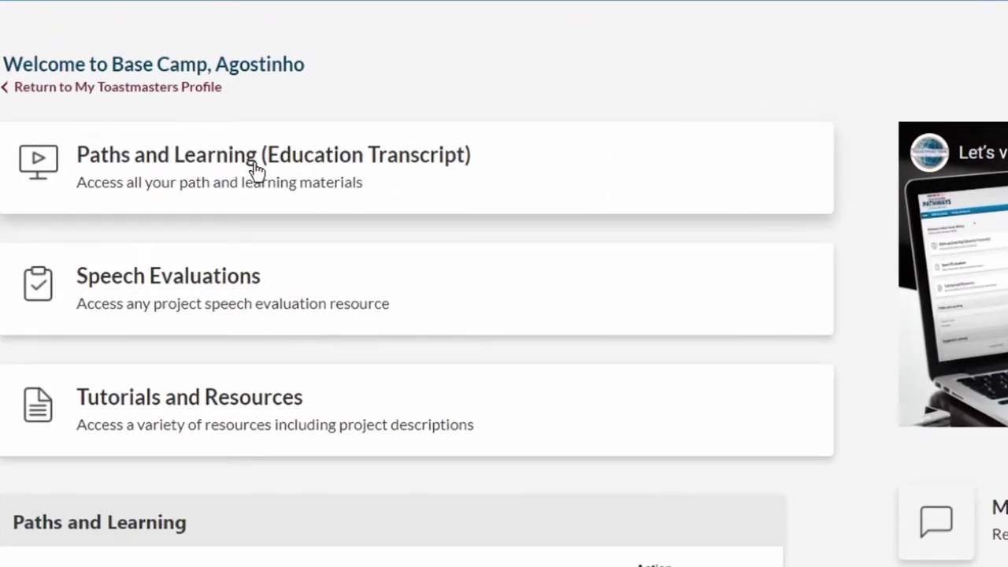
{"action": "left_click", "coordinate": [256, 169]}
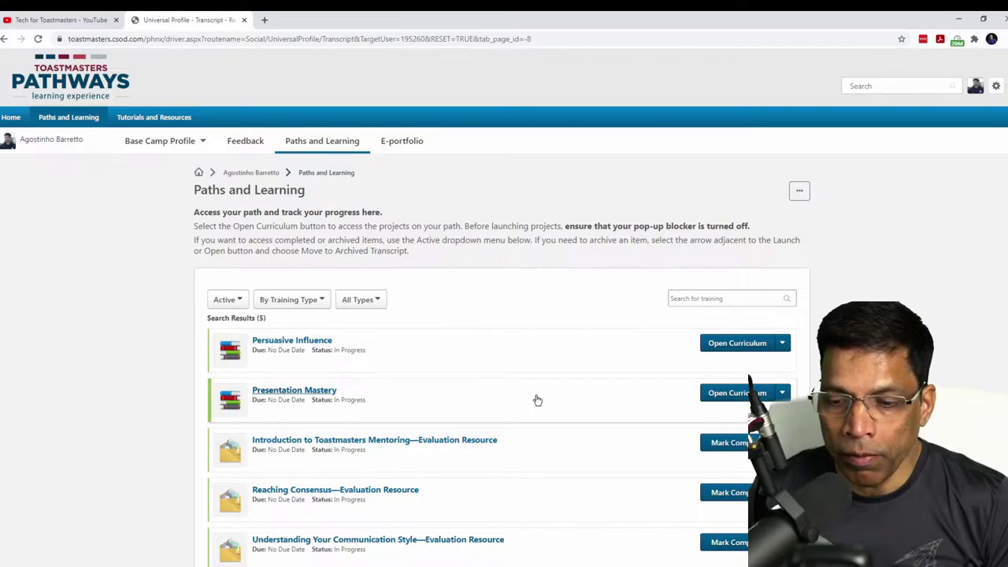
- Check the Level 2 projects in the Presentation Mastery curriculum and return to Paths and Learning
{"action": "left_click", "coordinate": [737, 392]}
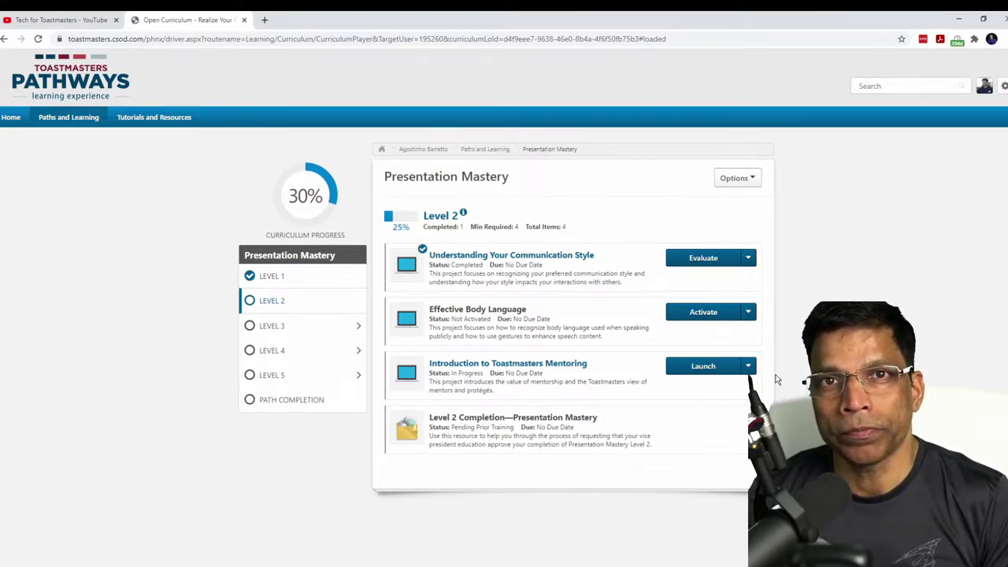
{"action": "left_click", "coordinate": [487, 150]}
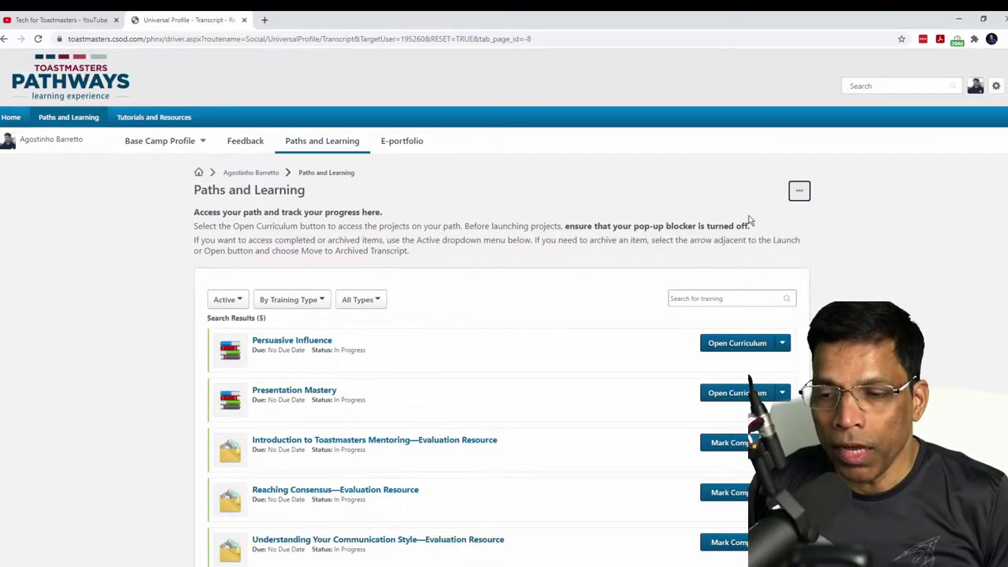
- Start an external training request with the brief description "Level 2 speech at Don Bosco Toastmasters Club"
{"action": "left_click", "coordinate": [799, 190]}
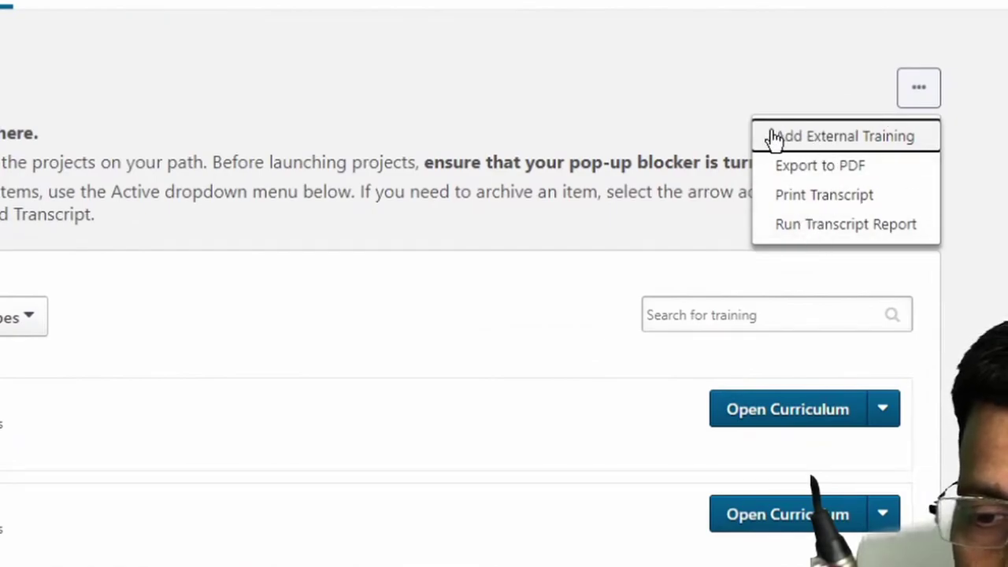
{"action": "left_click", "coordinate": [837, 146]}
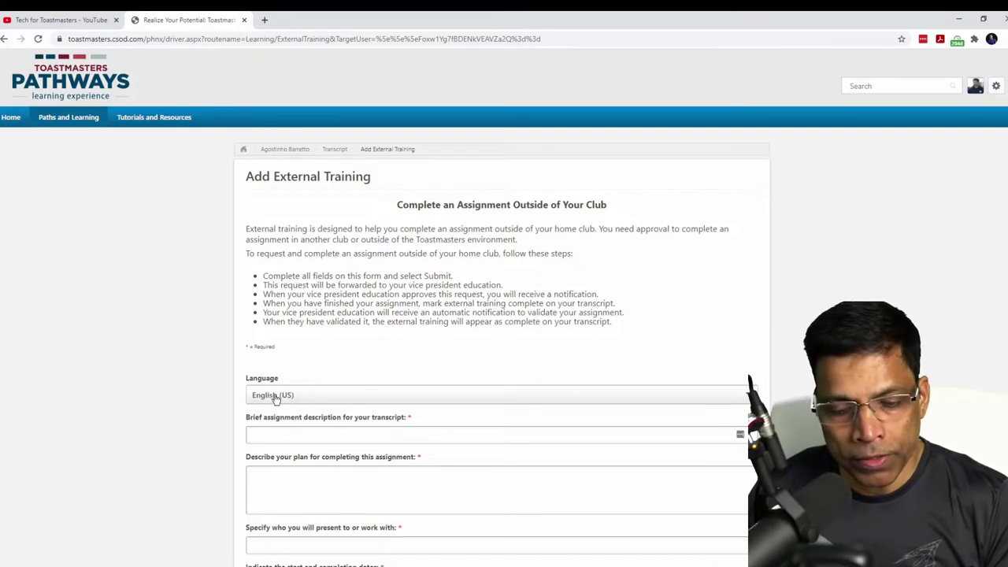
{"action": "left_click", "coordinate": [283, 440]}
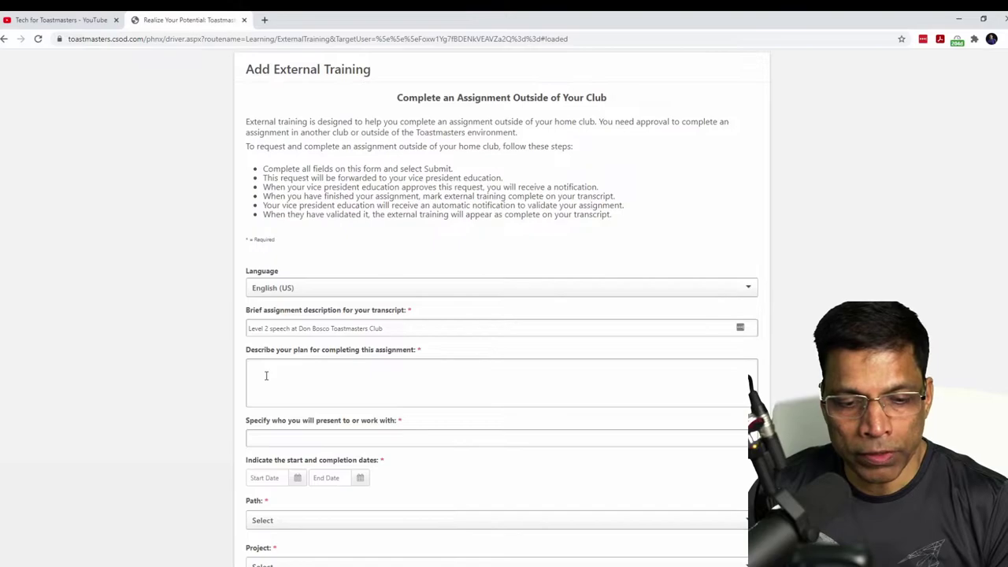
- Fill in the plan "Deliver the project on Friday 5th at 3:30 pm" and specify Don Bosco Toastmasters Club as the audience
{"action": "type", "text": "Deliver the project on Friday 5th at 3:30 pm"}
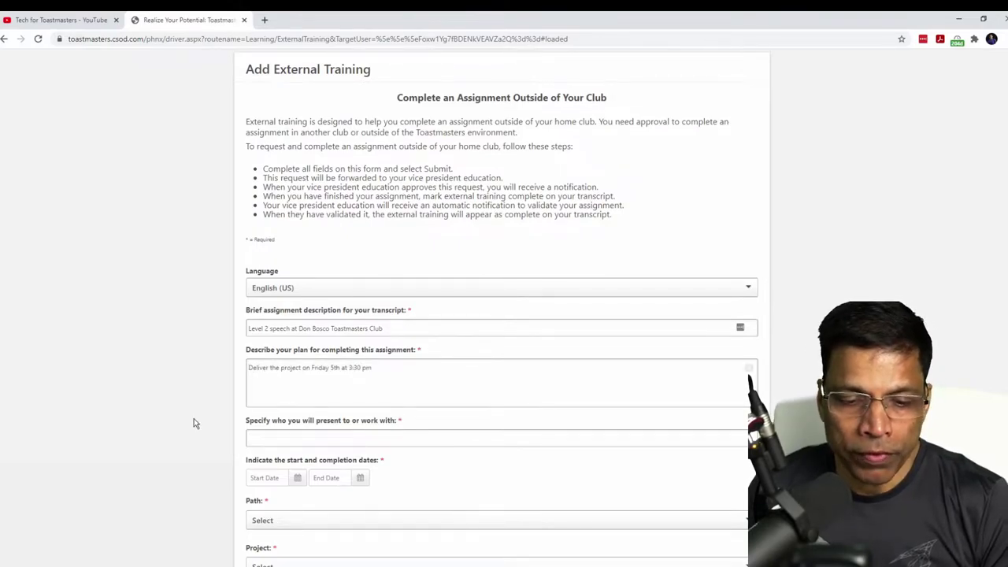
{"action": "left_click", "coordinate": [289, 440]}
{"action": "type", "text": "Bon Bosco Toastmasters Club"}
- Set both the start and completion dates of the assignment to 2/5/2021
{"action": "scroll", "coordinate": [290, 425], "scroll_direction": "down", "scroll_amount": 1}
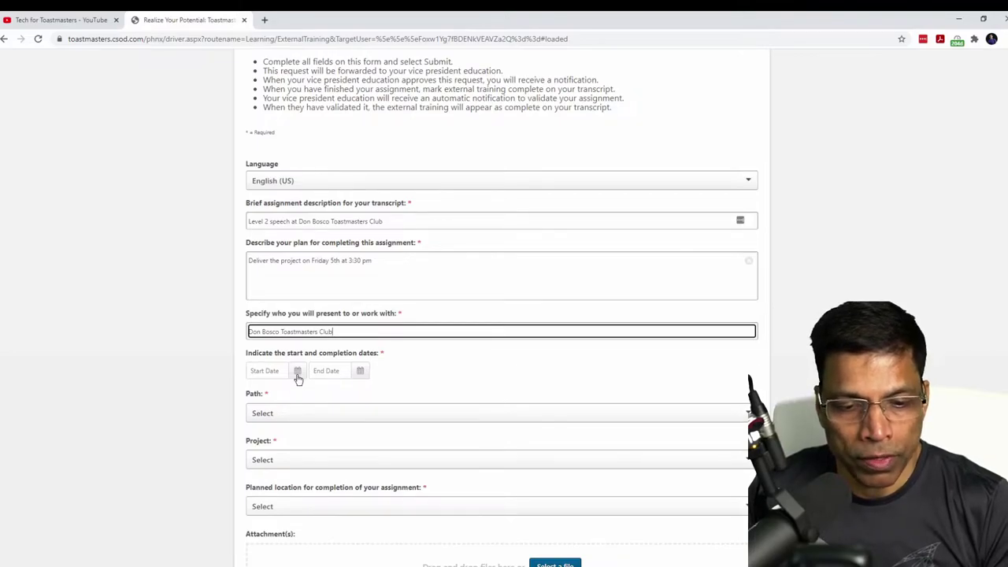
{"action": "left_click", "coordinate": [297, 373]}
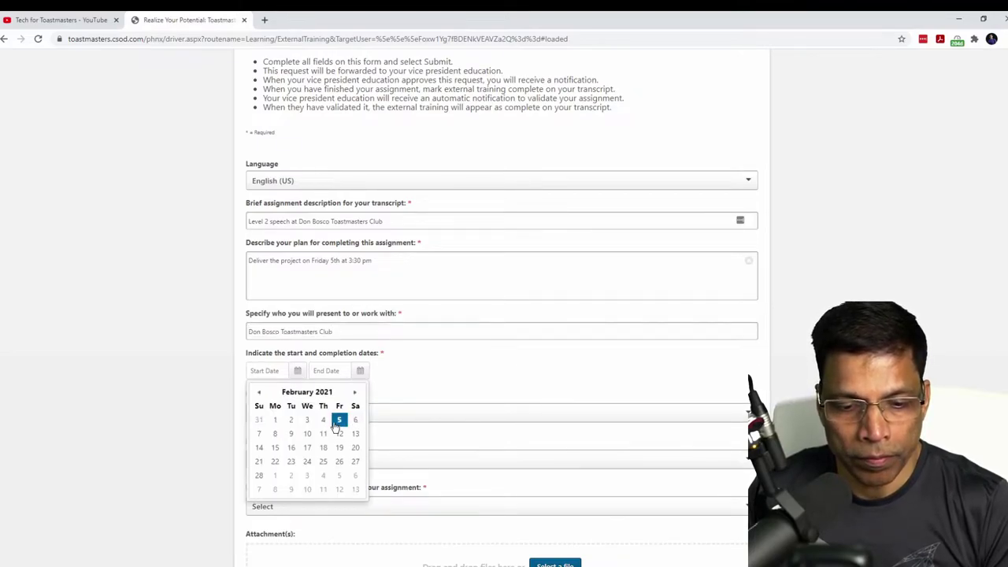
{"action": "left_click", "coordinate": [339, 420]}
- Choose Presentation Mastery as the path and Introduction to Toastmasters Mentoring as the project
{"action": "scroll", "coordinate": [187, 345], "scroll_direction": "down", "scroll_amount": 1}
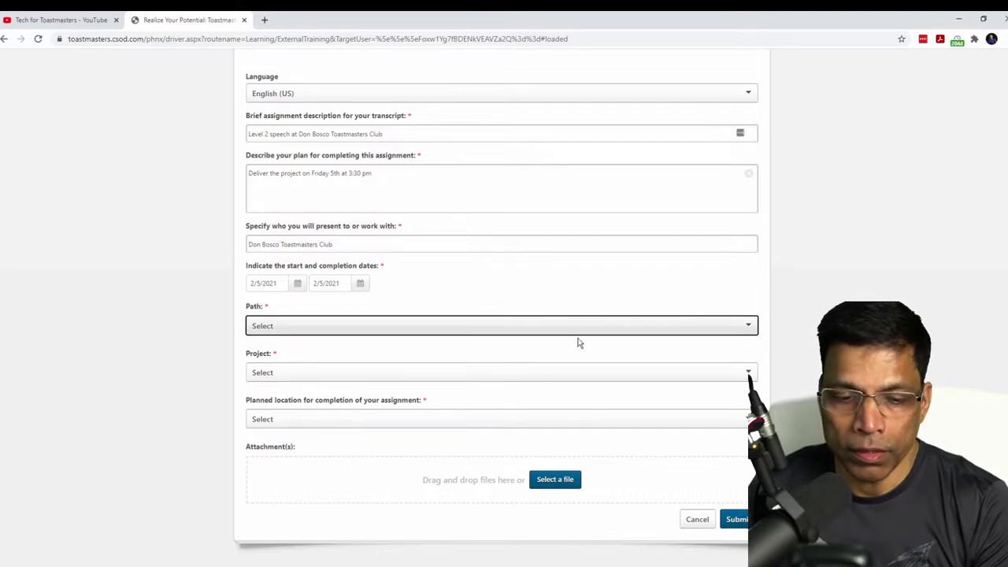
{"action": "left_click", "coordinate": [747, 326]}
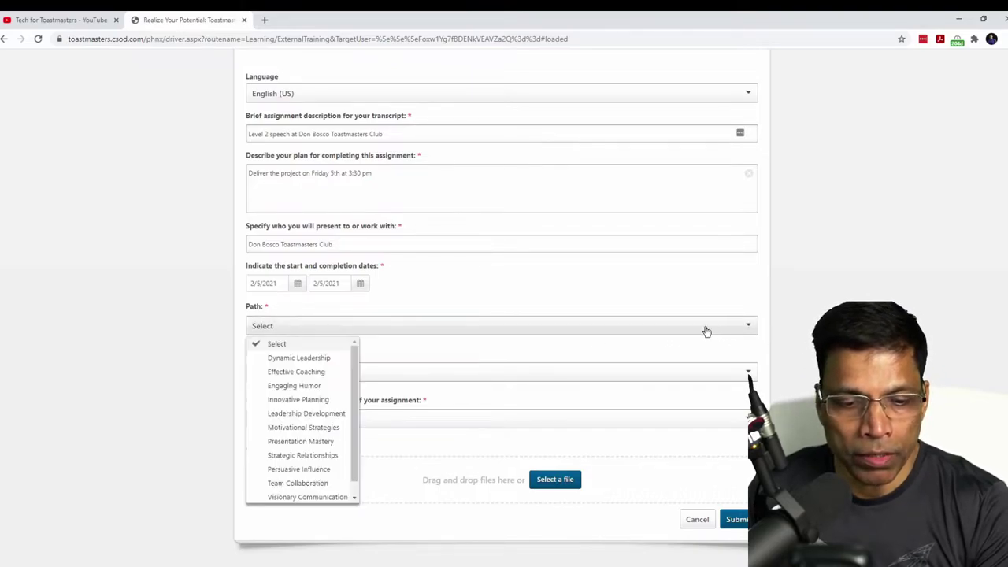
{"action": "left_click", "coordinate": [299, 444]}
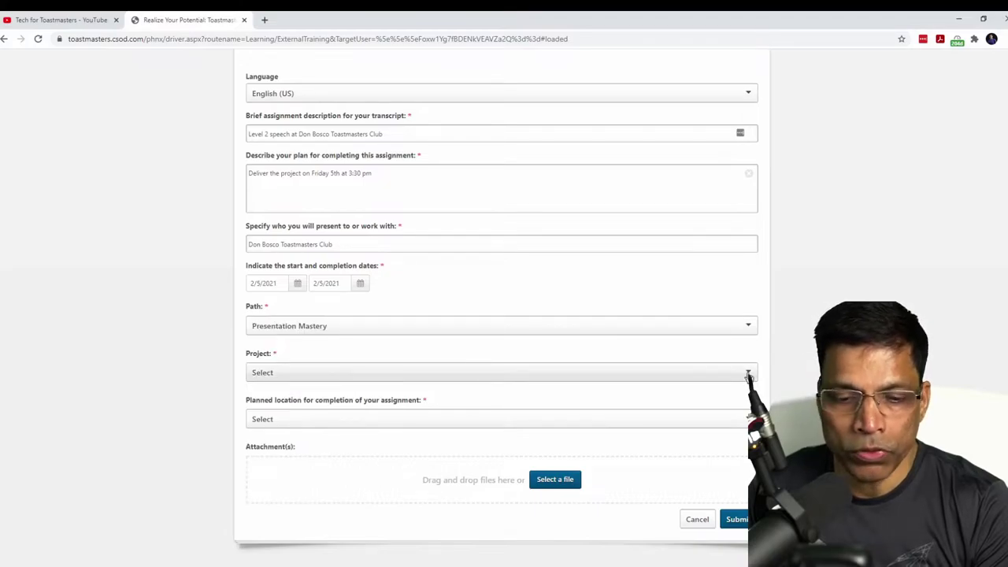
{"action": "left_click", "coordinate": [747, 374]}
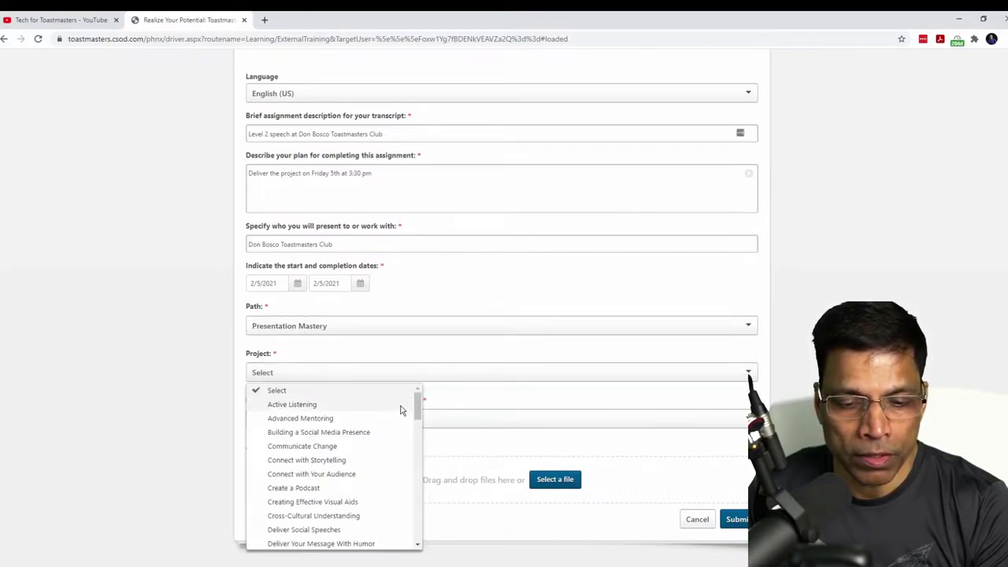
{"action": "left_click_drag", "start_coordinate": [418, 405], "coordinate": [418, 451]}
{"action": "left_click", "coordinate": [351, 470]}
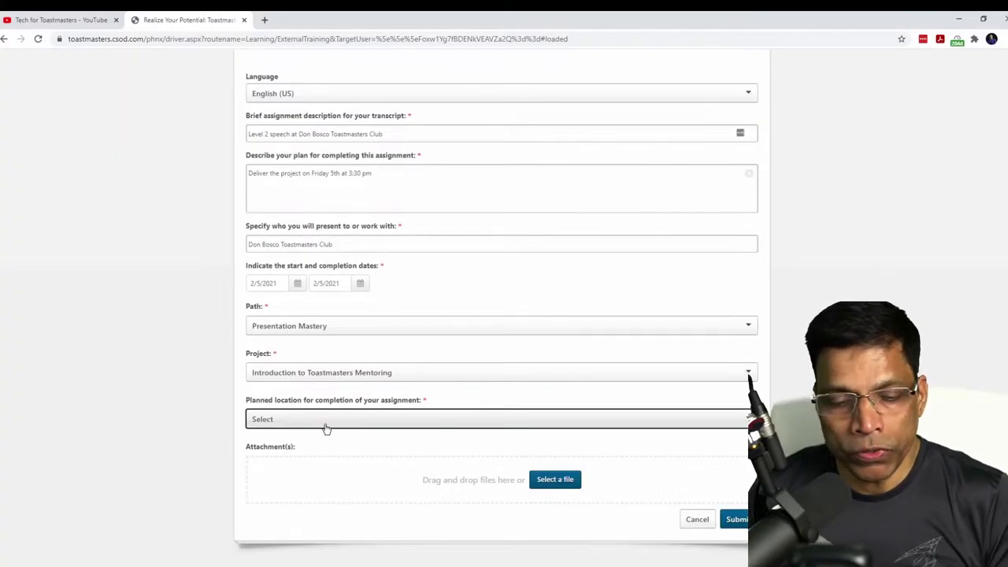
- Set the planned location to "In a club other than my home club" and attach DBTM-Agenda-Meeting 172 - 05022021.pdf
{"action": "left_click", "coordinate": [334, 422]}
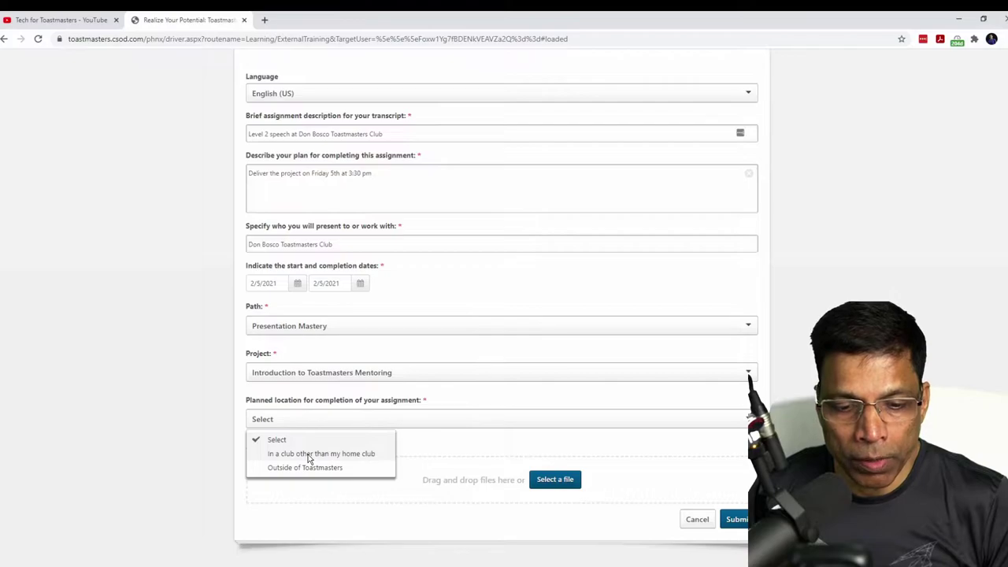
{"action": "left_click", "coordinate": [309, 456]}
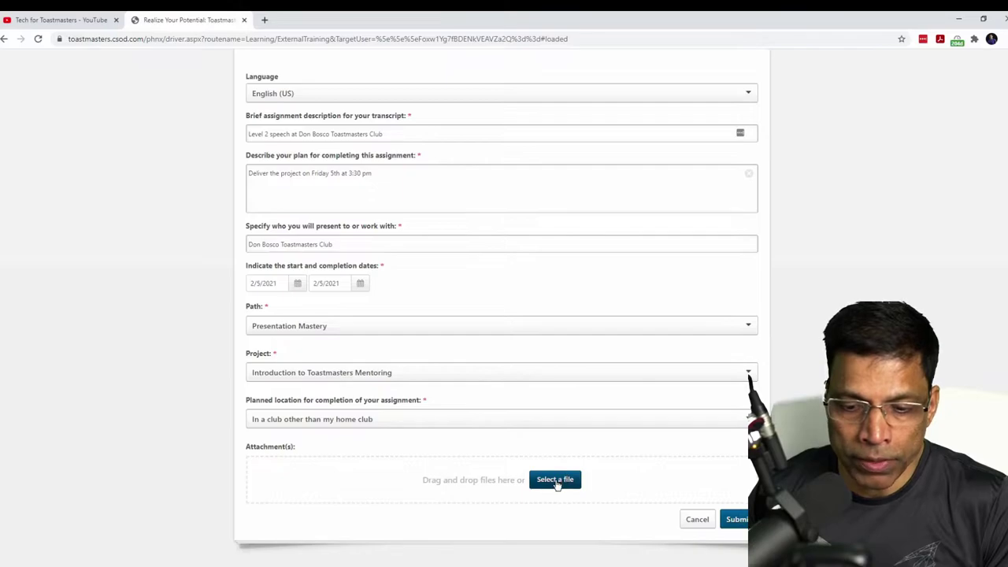
{"action": "left_click", "coordinate": [556, 482]}
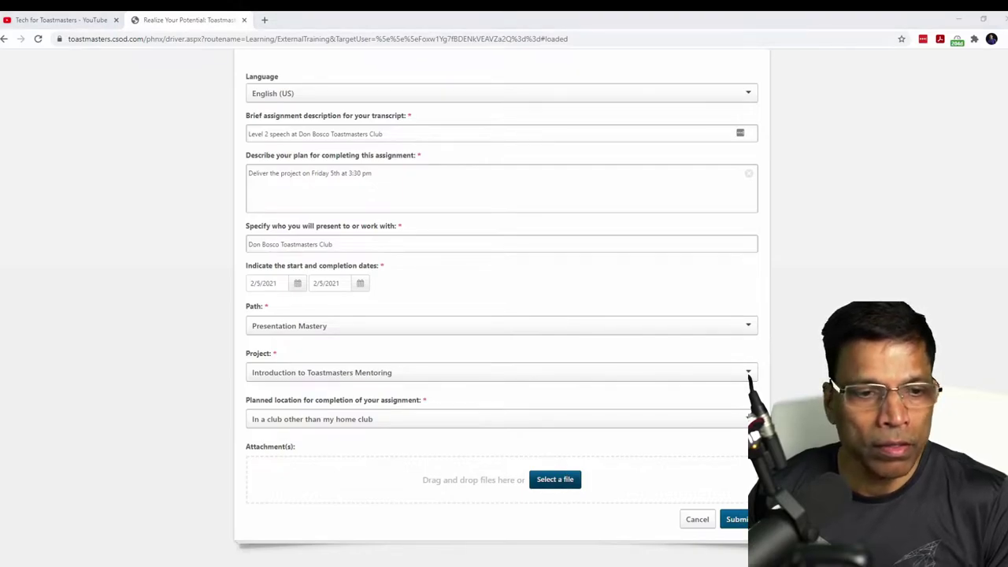
{"action": "left_click_drag", "start_coordinate": [0, 461], "coordinate": [408, 460]}
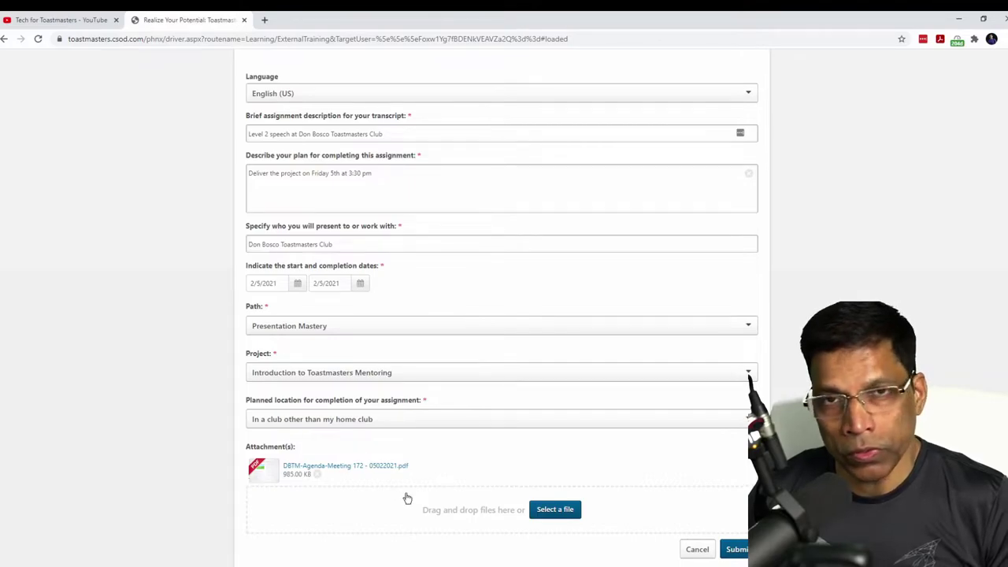
{"action": "scroll", "coordinate": [409, 472], "scroll_direction": "down", "scroll_amount": 1}
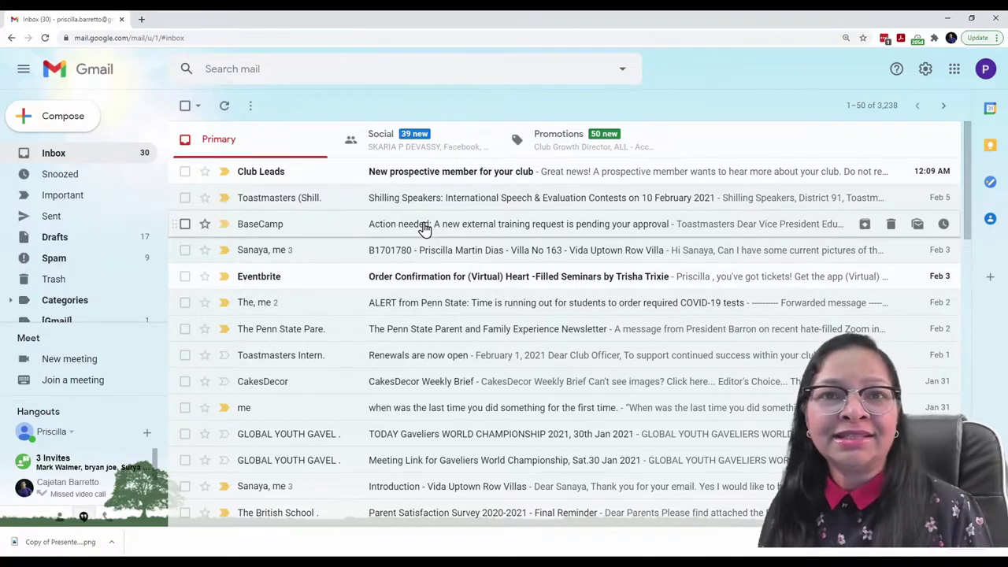
- From the pending-approval e-mail in the vice president education's Gmail, log in as Base Camp manager and open the pending requests
{"action": "left_click", "coordinate": [425, 227]}
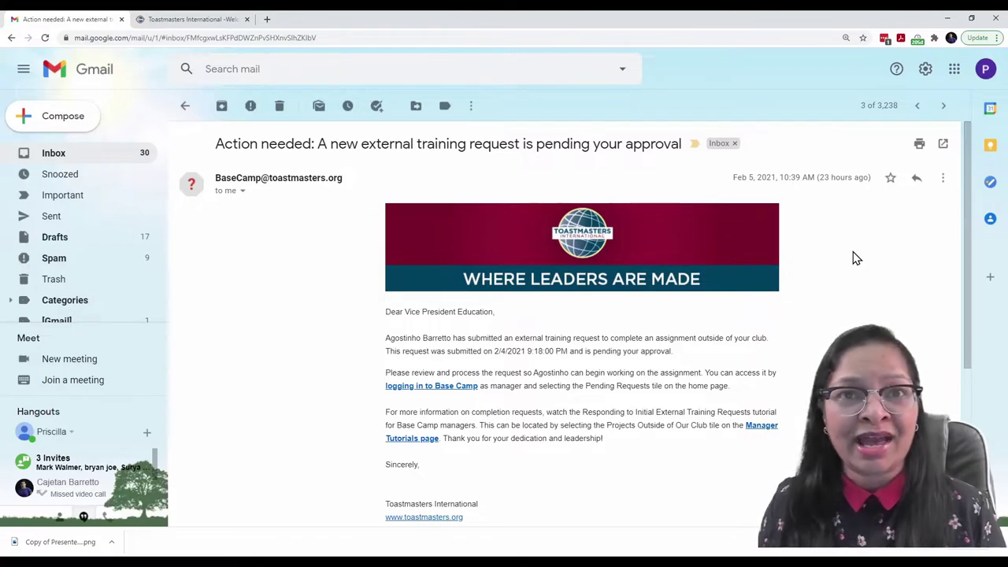
{"action": "left_click", "coordinate": [446, 396]}
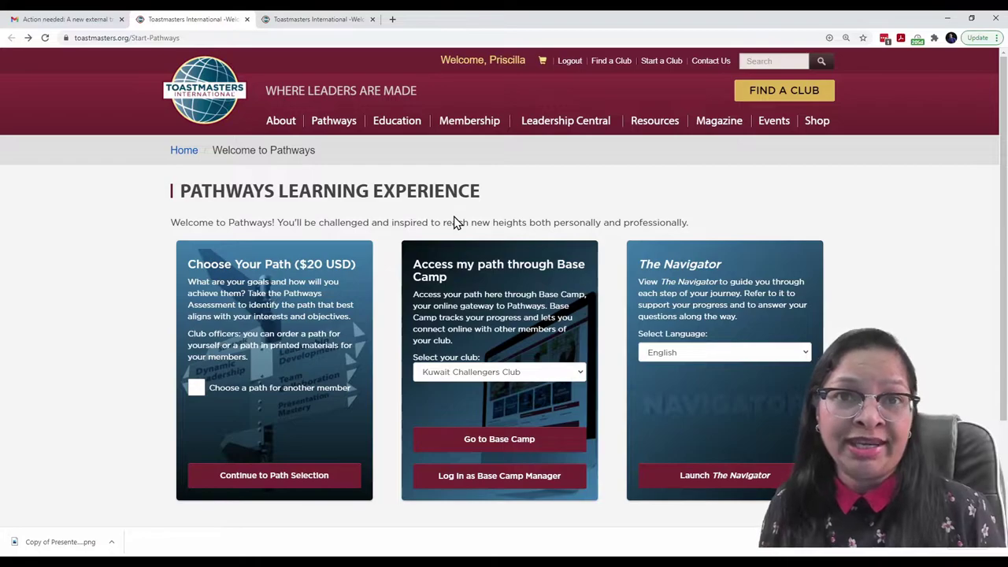
{"action": "left_click", "coordinate": [506, 477]}
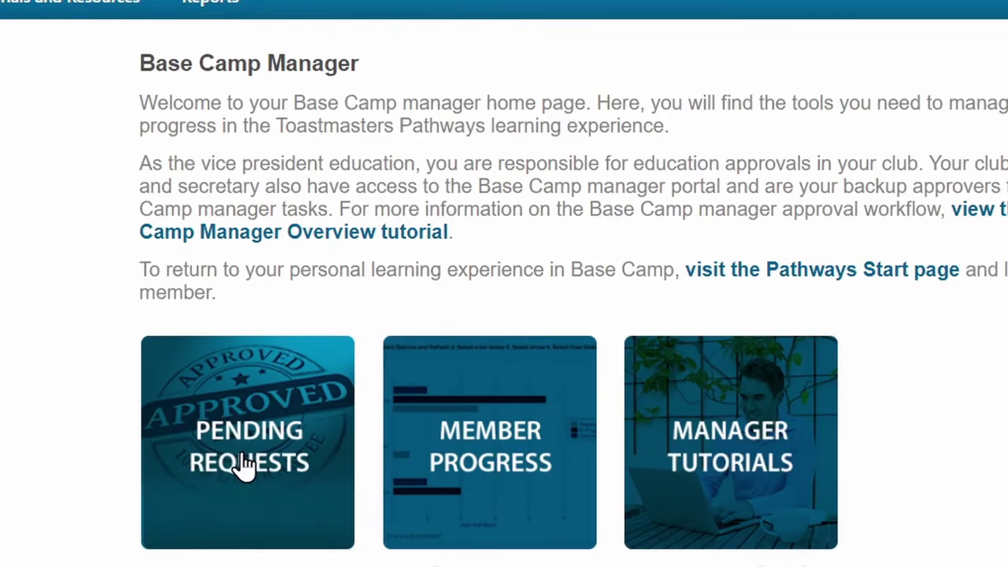
{"action": "left_click", "coordinate": [246, 465]}
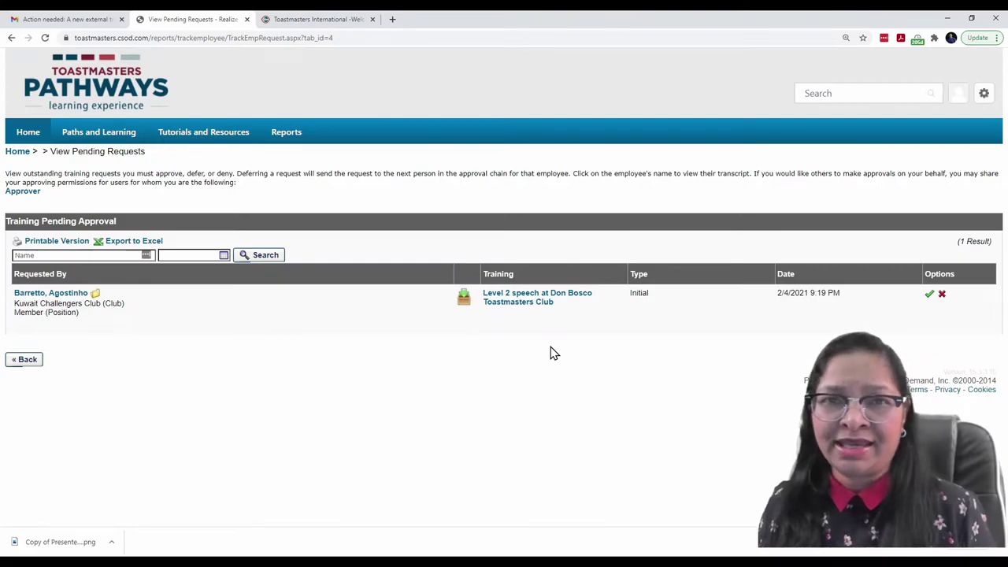
- Review the pending Level 2 speech request's details and the member's Presentation Mastery Level 2 progress, and return to the pending requests
{"action": "left_click", "coordinate": [496, 344]}
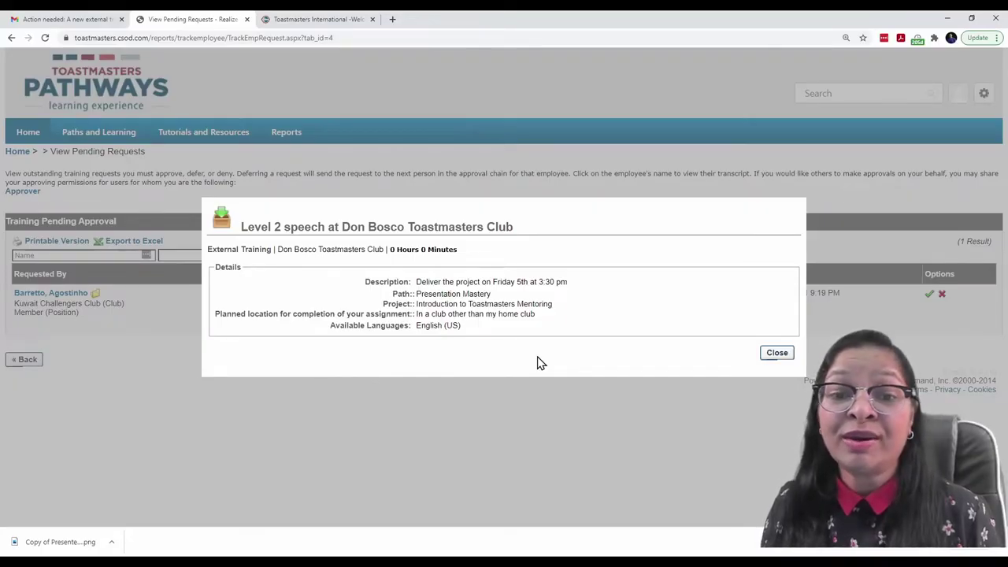
{"action": "left_click", "coordinate": [777, 354]}
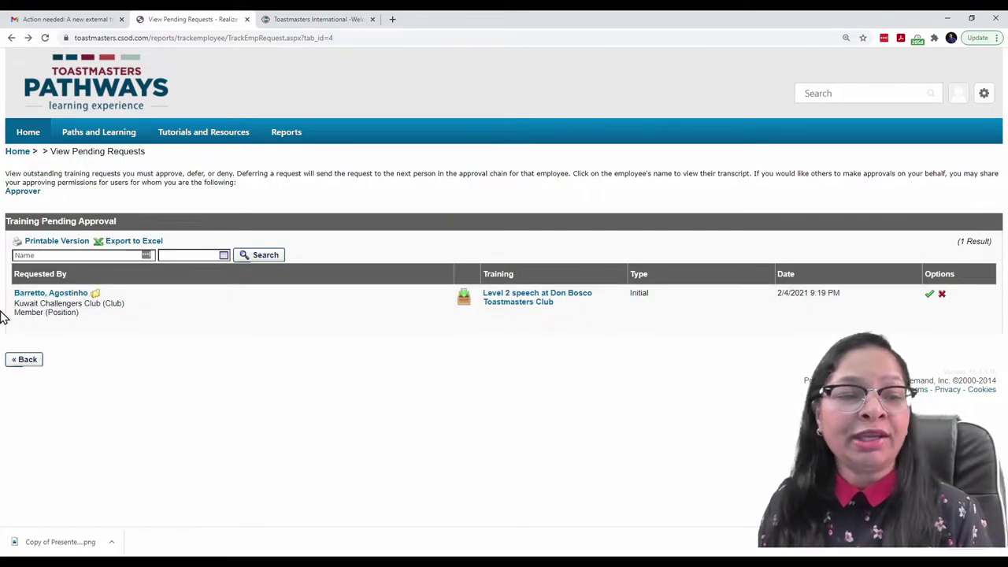
{"action": "left_click", "coordinate": [59, 297]}
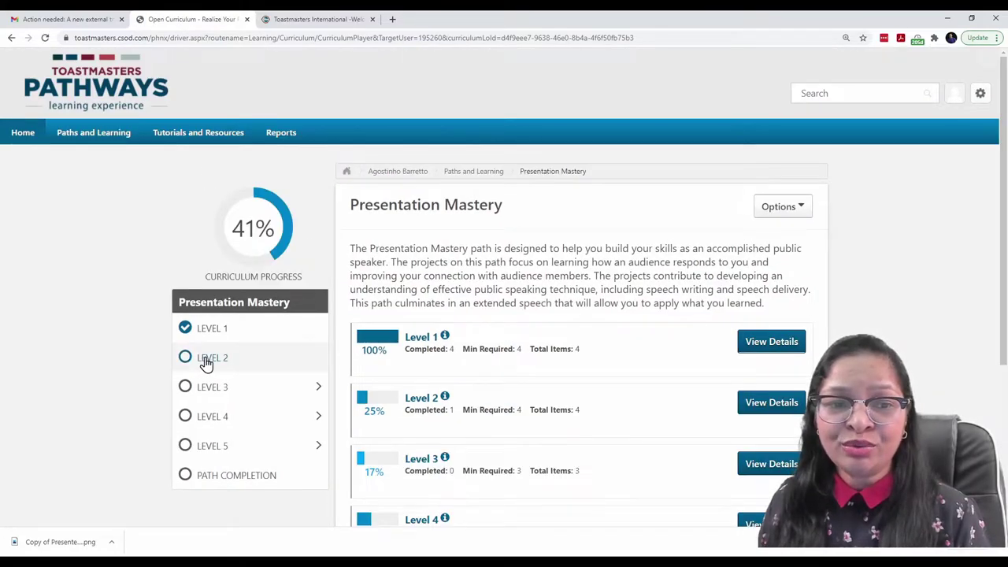
{"action": "left_click", "coordinate": [207, 361]}
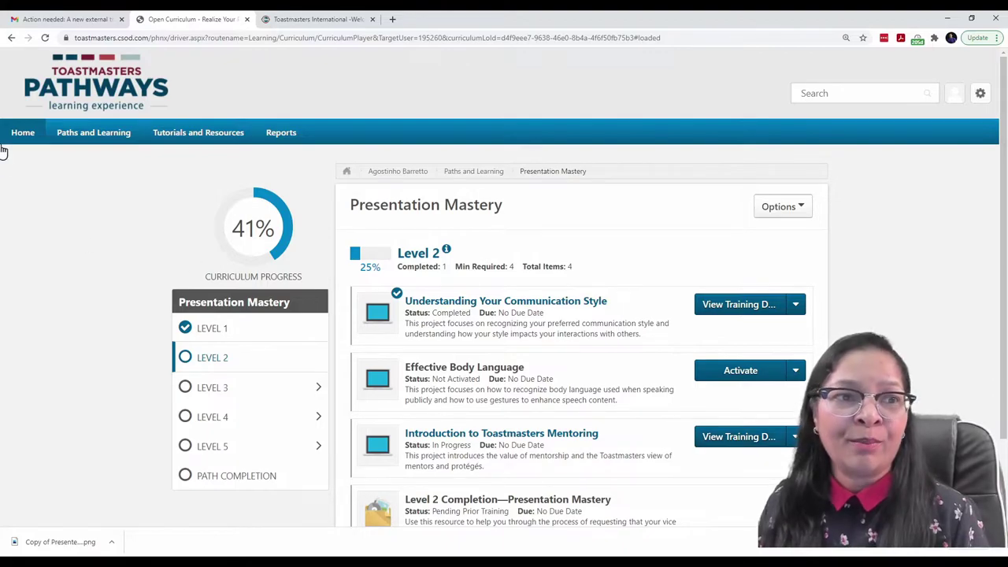
{"action": "left_click", "coordinate": [11, 37]}
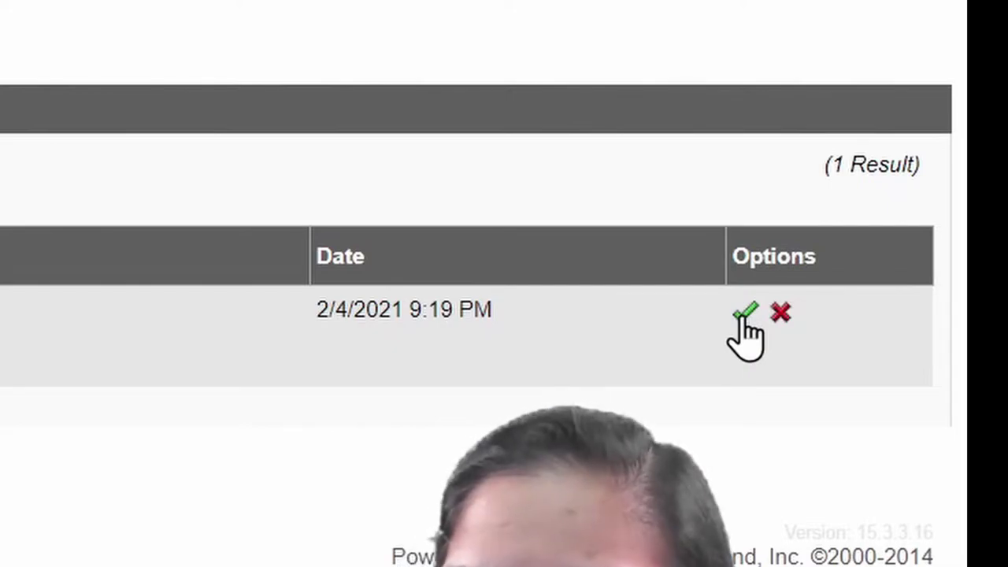
- Approve the Level 2 speech request with the comment "All the best for your speech on Friday!"
{"action": "left_click", "coordinate": [744, 315]}
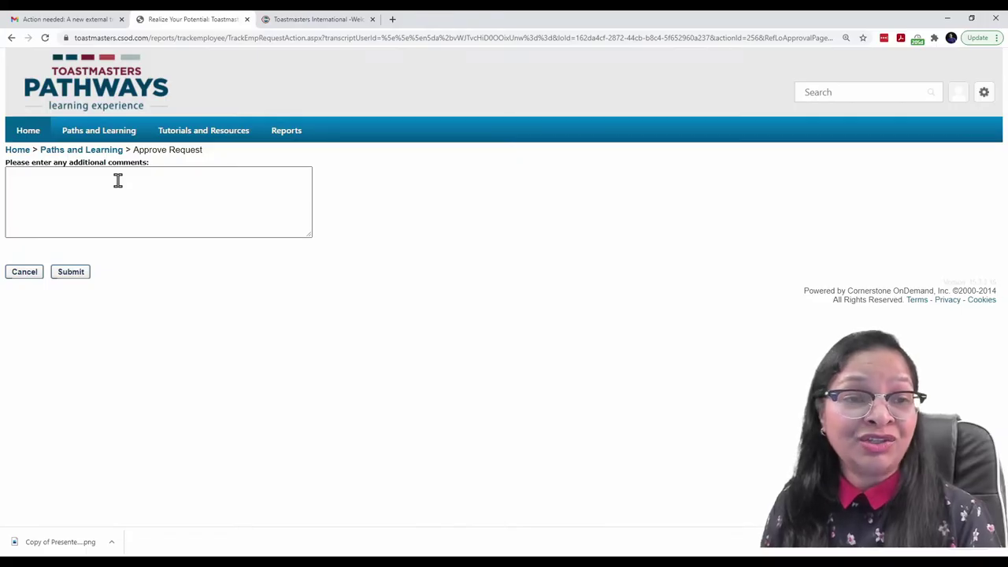
{"action": "left_click", "coordinate": [117, 180]}
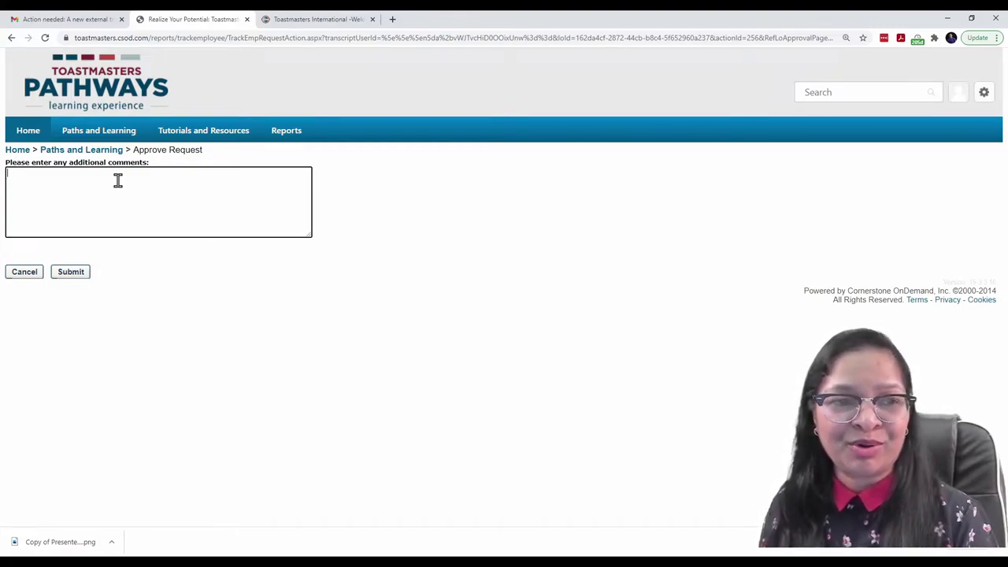
{"action": "type", "text": "All the best for your speech on Friday!"}
{"action": "left_click", "coordinate": [71, 274]}
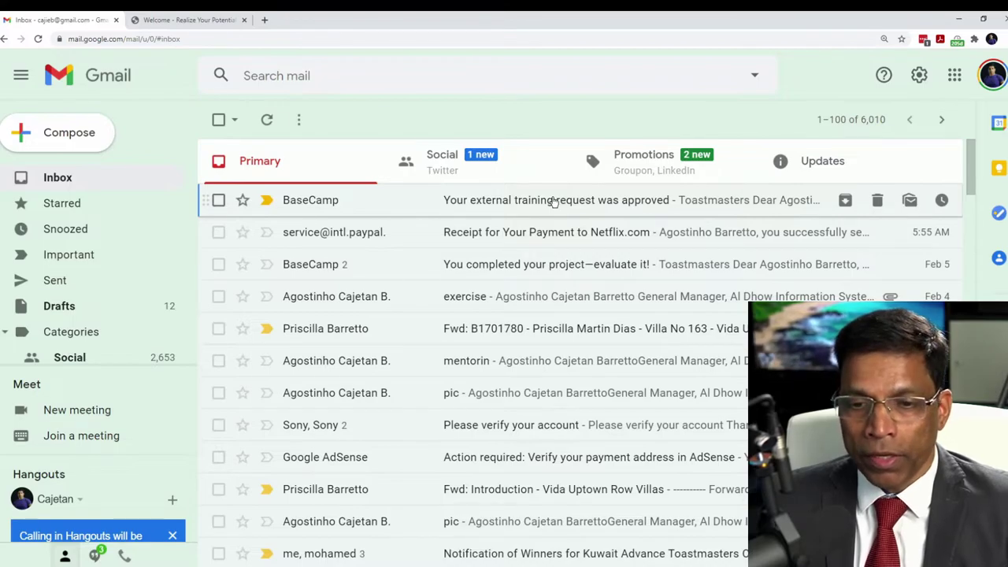
- Open the BaseCamp e-mail about the approved external training request in the member's Gmail inbox
{"action": "left_click", "coordinate": [554, 201]}
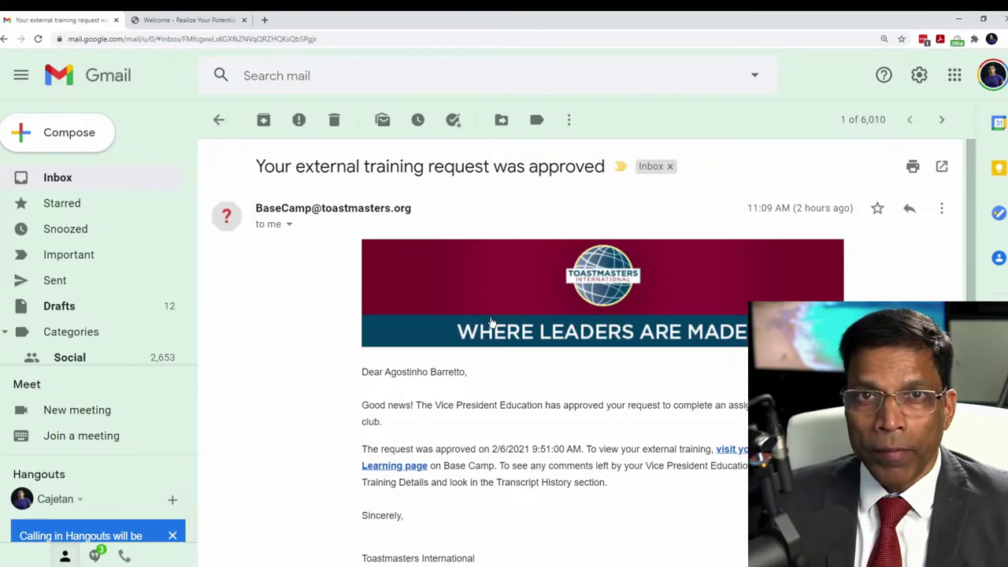
- From the approval e-mail, go to Paths and Learning and open the details of the Level 2 speech at Don Bosco Toastmasters Club
{"action": "scroll", "coordinate": [490, 322], "scroll_direction": "down", "scroll_amount": 2}
{"action": "scroll", "coordinate": [499, 300], "scroll_direction": "down", "scroll_amount": 1}
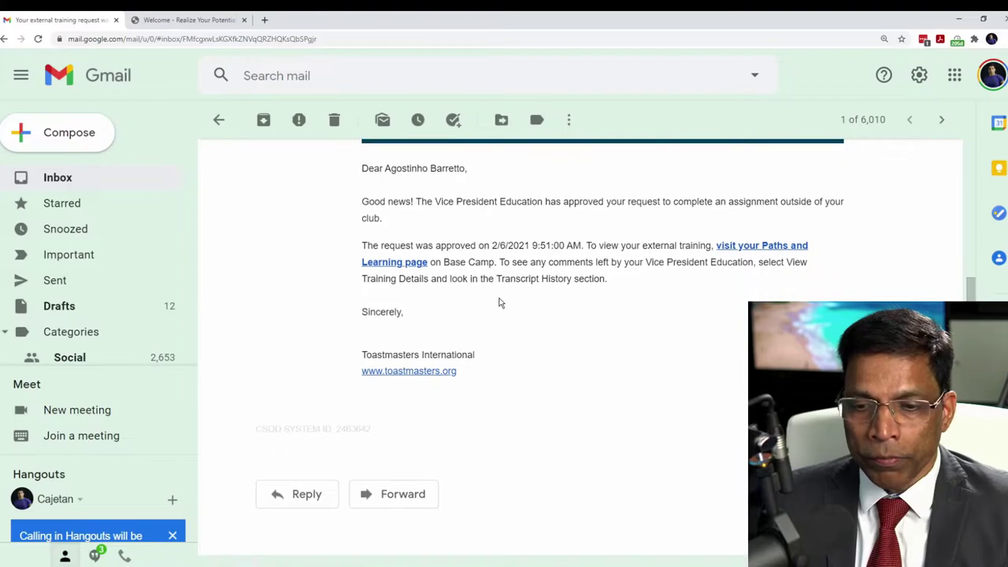
{"action": "left_click", "coordinate": [776, 255]}
{"action": "scroll", "coordinate": [512, 263], "scroll_direction": "down", "scroll_amount": 2}
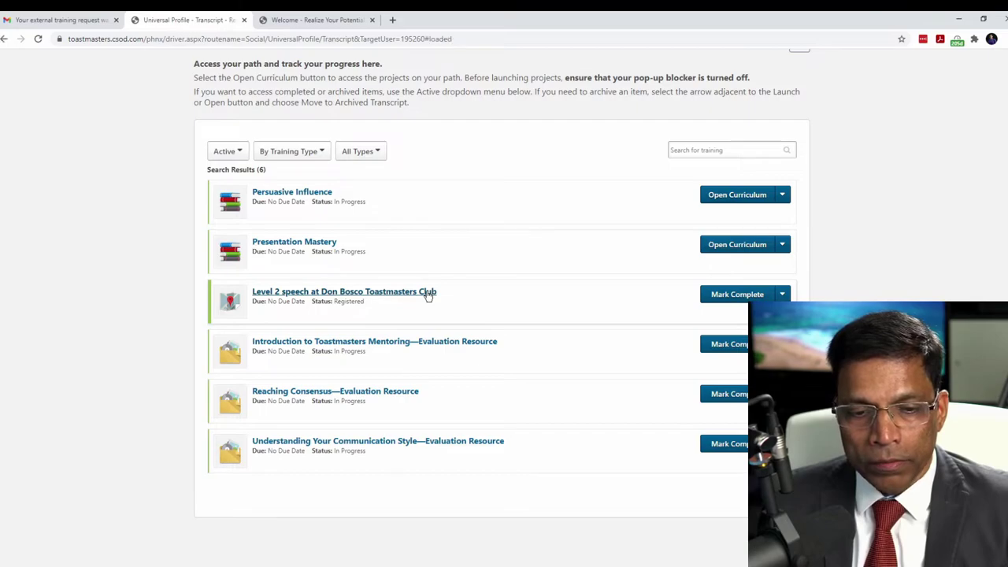
{"action": "left_click", "coordinate": [428, 293]}
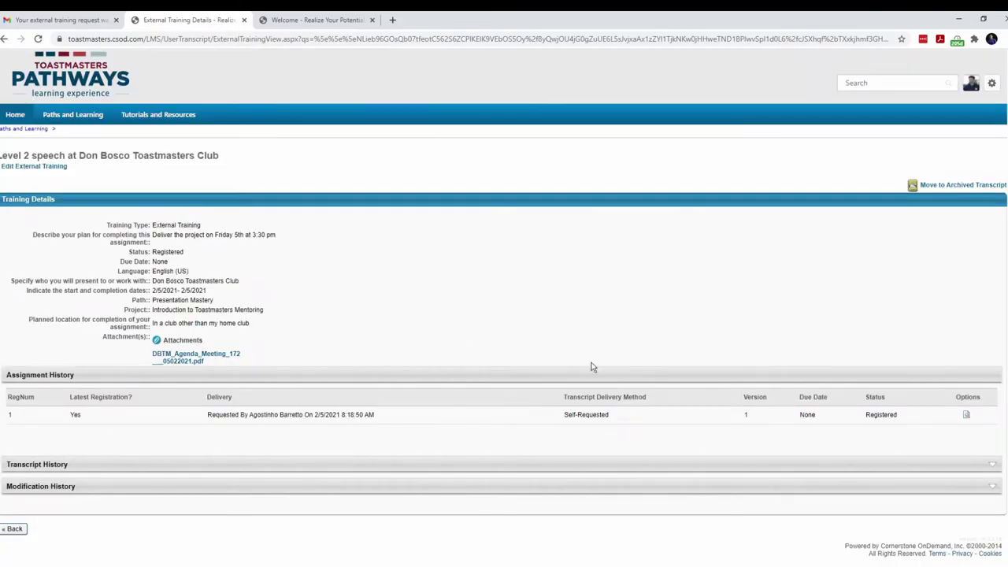
- Check the external training's transcript history for the request and approval entries, and mark the Level 2 speech as complete
{"action": "left_click", "coordinate": [967, 416]}
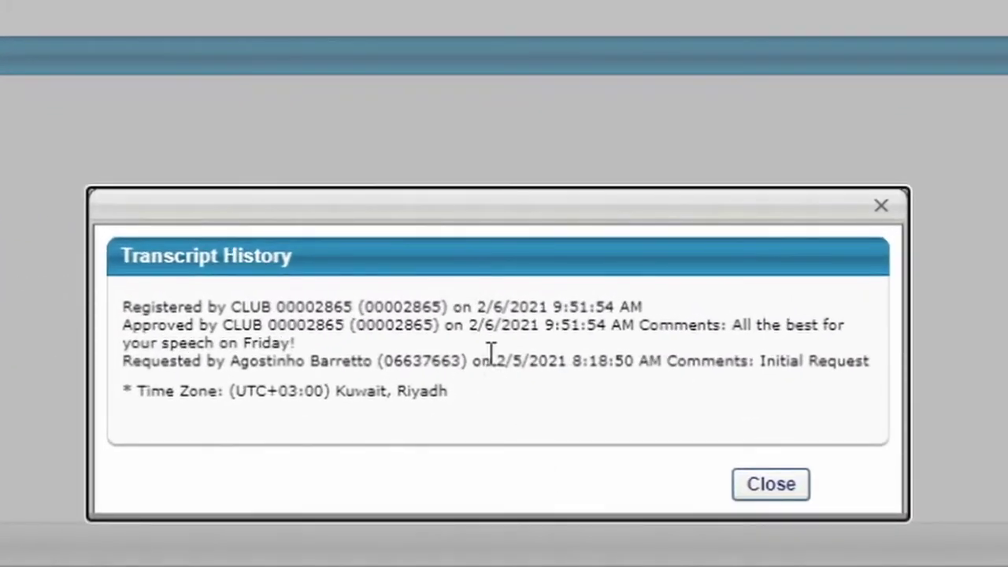
{"action": "left_click_drag", "start_coordinate": [496, 368], "coordinate": [565, 370]}
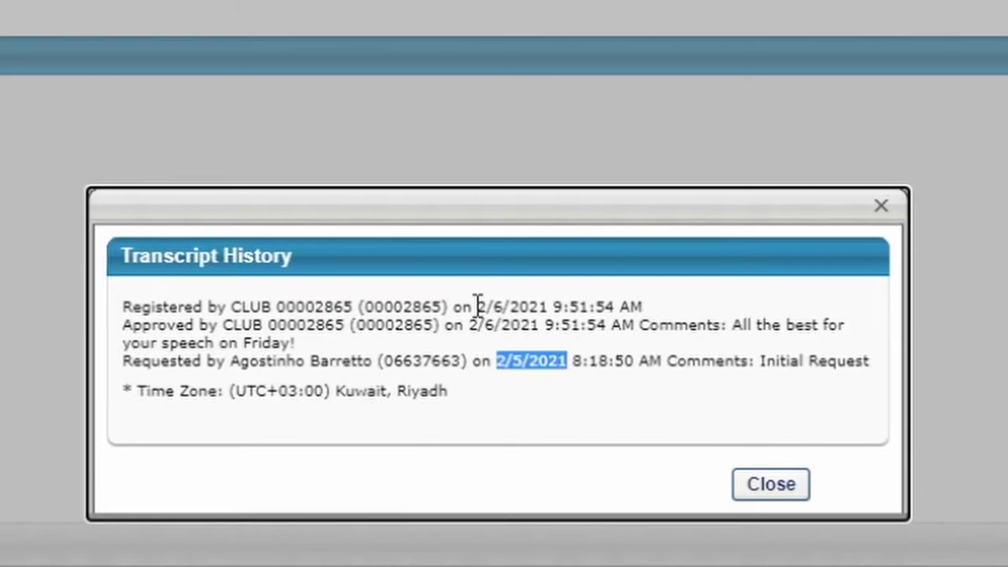
{"action": "left_click_drag", "start_coordinate": [477, 308], "coordinate": [584, 307]}
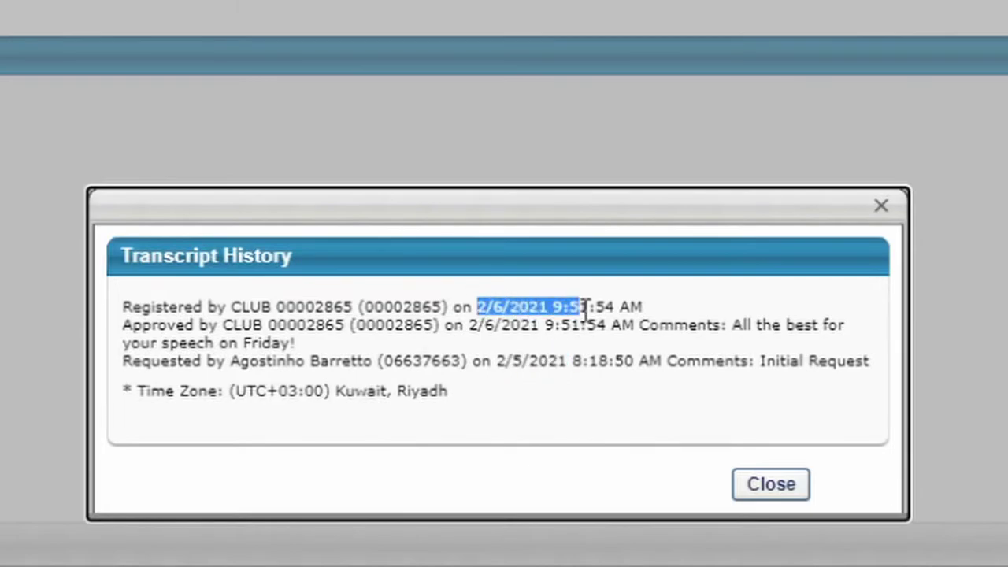
{"action": "left_click", "coordinate": [740, 335]}
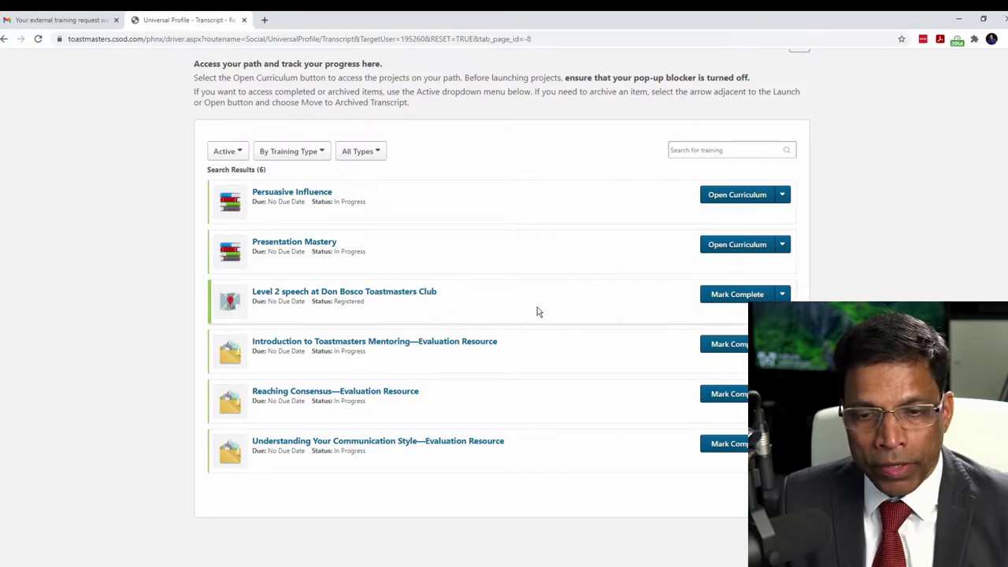
{"action": "left_click", "coordinate": [754, 295]}
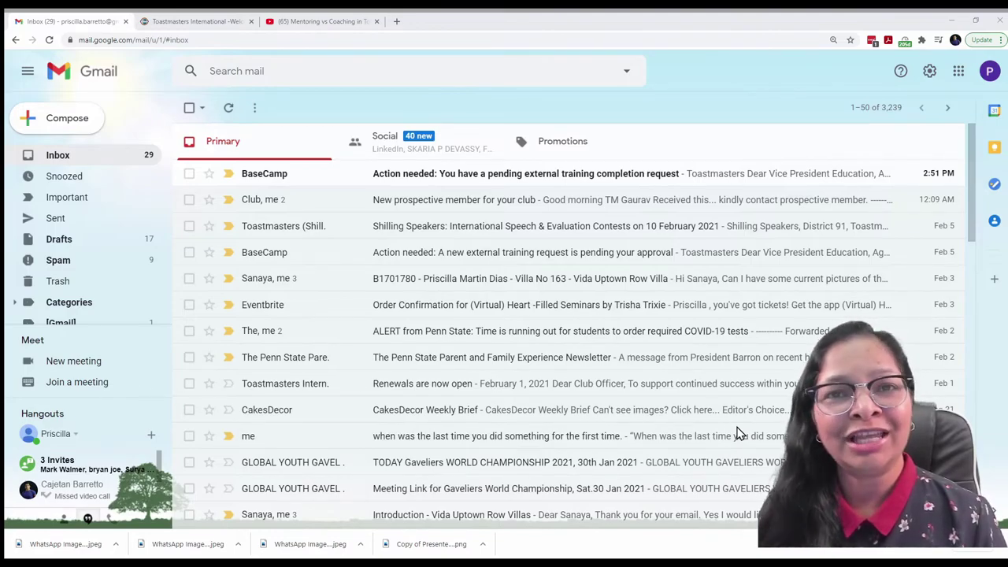
- From the completion request e-mail in the vice president education's Gmail, log in as Base Camp manager and open the pending requests
{"action": "key", "text": "Return"}
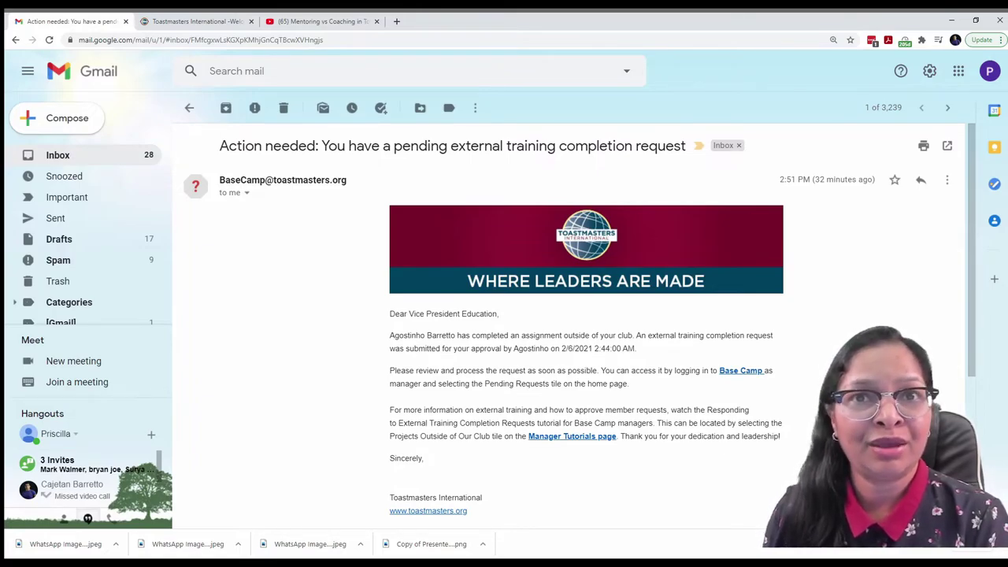
{"action": "left_click", "coordinate": [725, 374]}
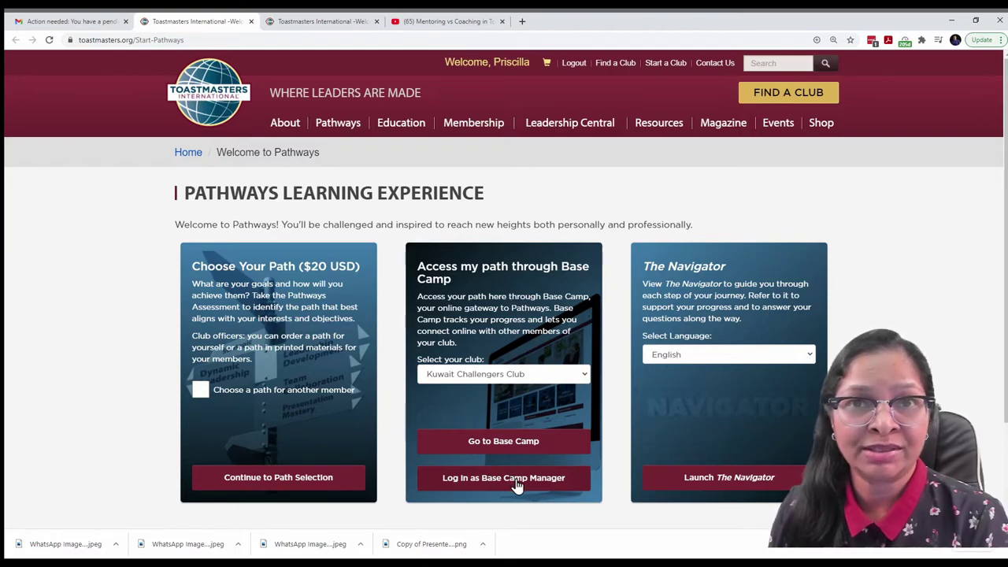
{"action": "left_click", "coordinate": [516, 485]}
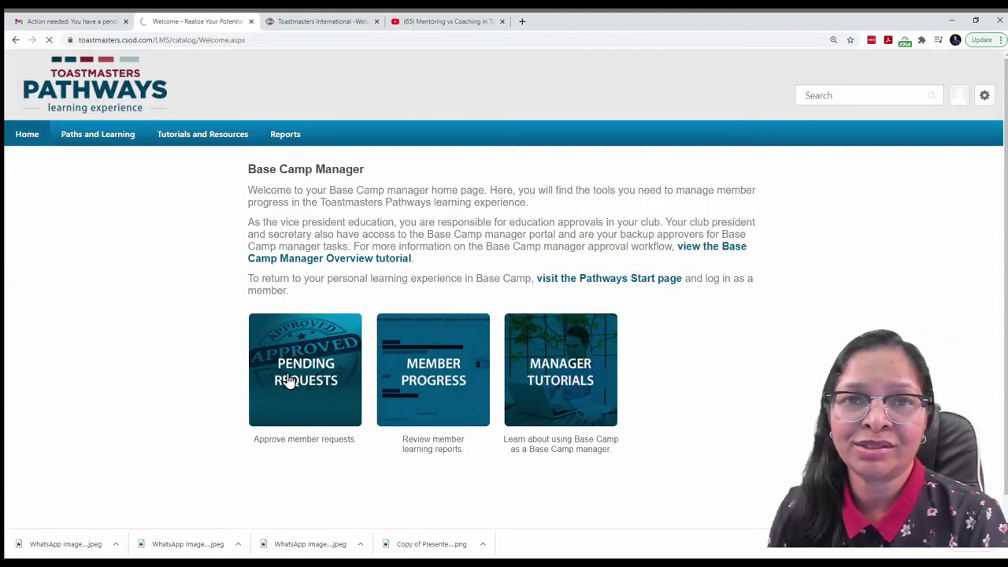
{"action": "left_click", "coordinate": [289, 381]}
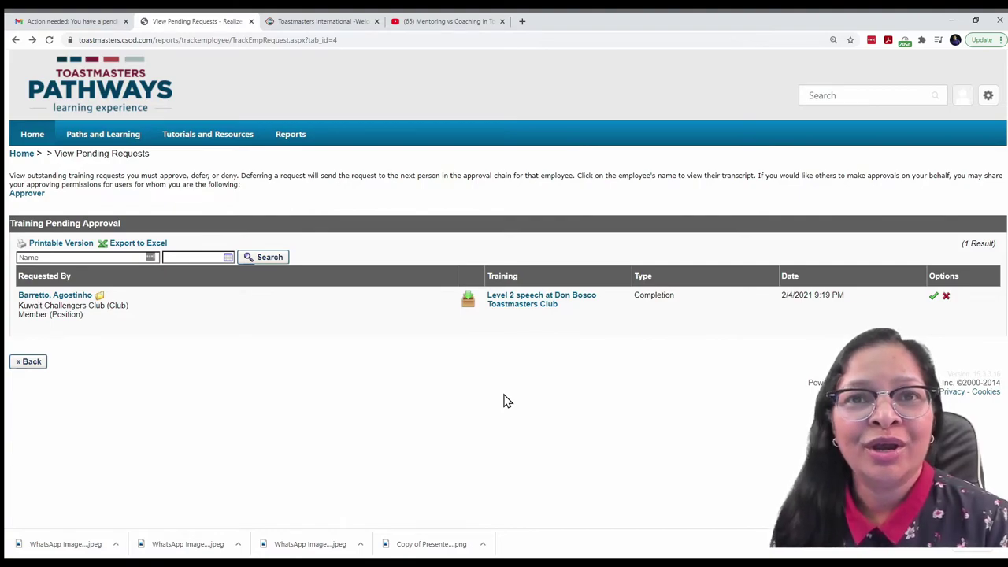
- Approve the Level 2 speech completion request with a "Well Done" comment addressed to the member
{"action": "left_click", "coordinate": [932, 299]}
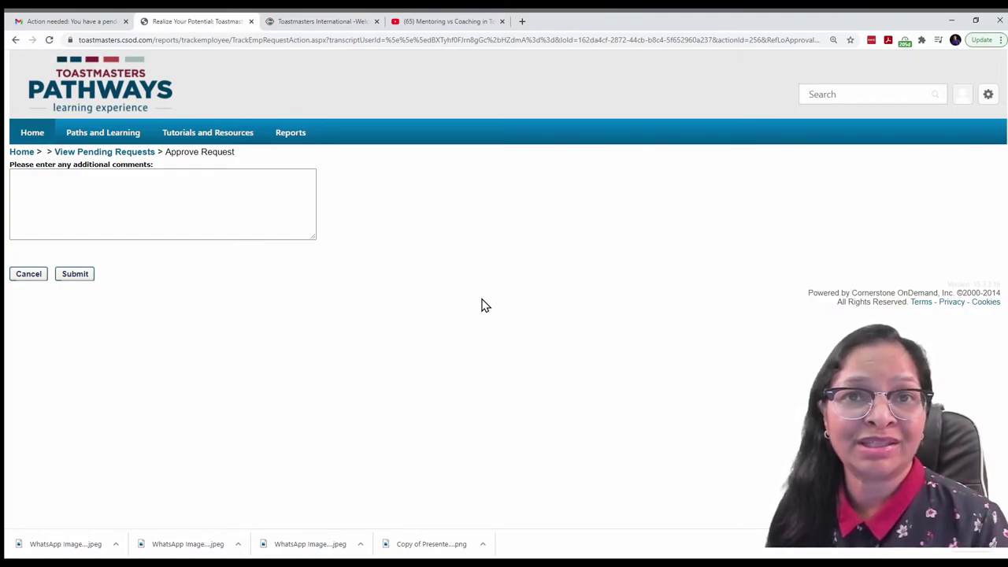
{"action": "left_click", "coordinate": [157, 202]}
{"action": "type", "text": "Well Done Agostinho!!!"}
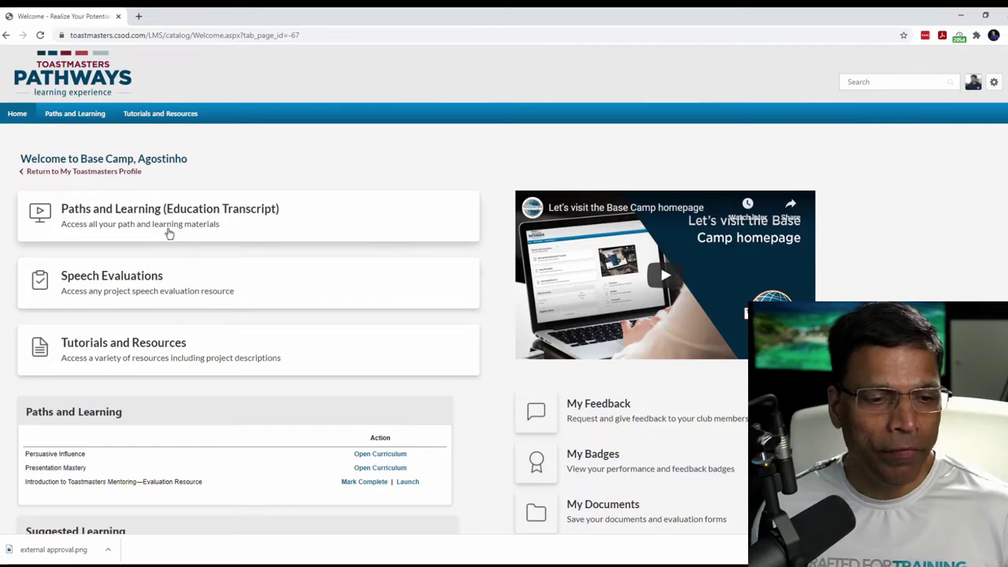
- In the member's Paths and Learning, list the completed training and find the Level 2 speech at Don Bosco Toastmasters Club
{"action": "left_click", "coordinate": [176, 216]}
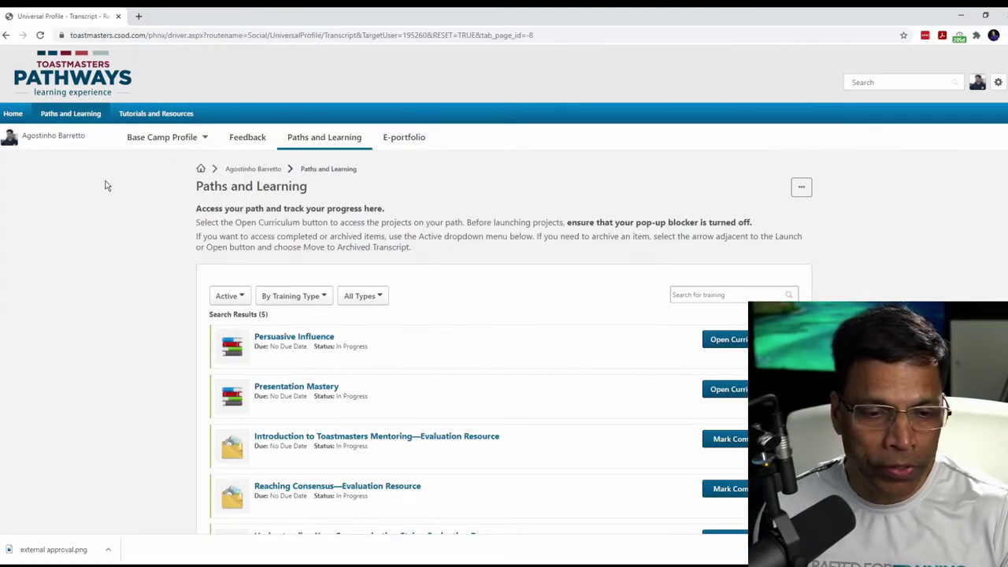
{"action": "scroll", "coordinate": [120, 304], "scroll_direction": "down", "scroll_amount": 3}
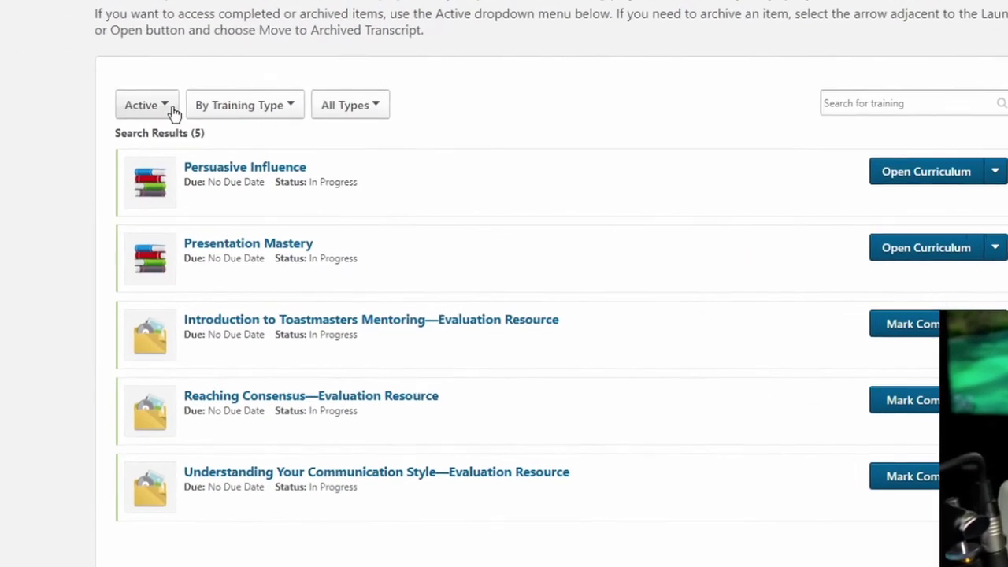
{"action": "left_click", "coordinate": [243, 167]}
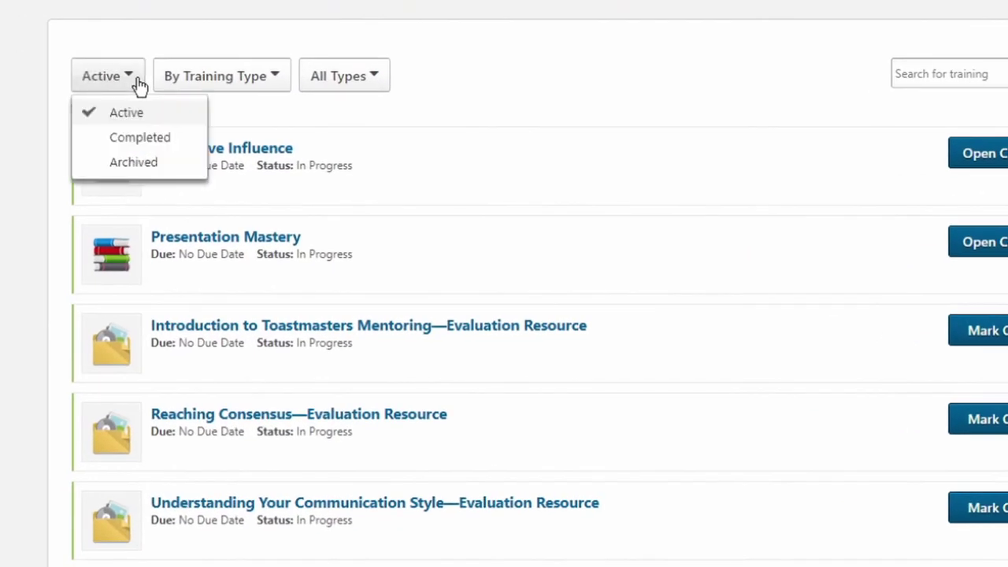
{"action": "left_click", "coordinate": [131, 142]}
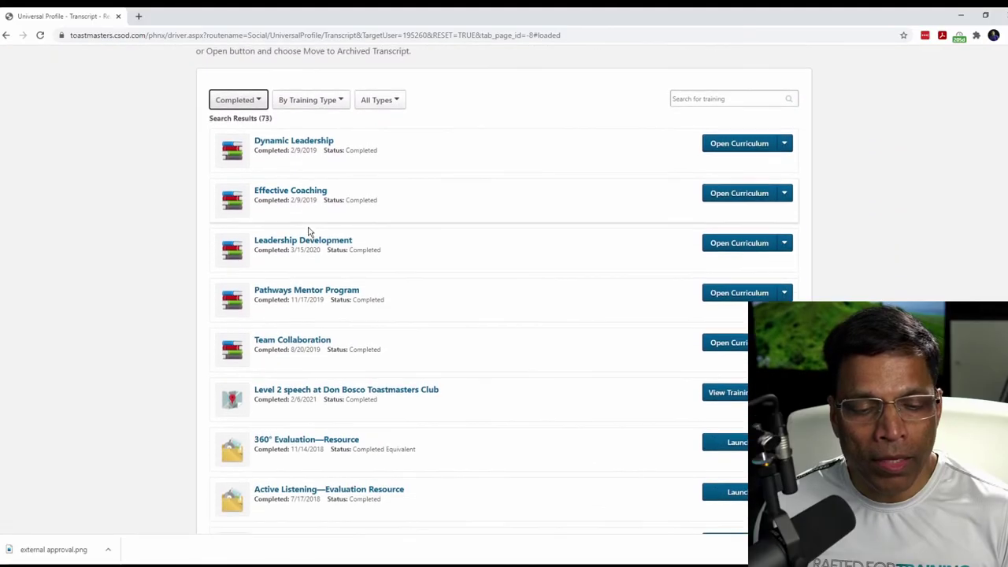
{"action": "scroll", "coordinate": [254, 247], "scroll_direction": "down", "scroll_amount": 2}
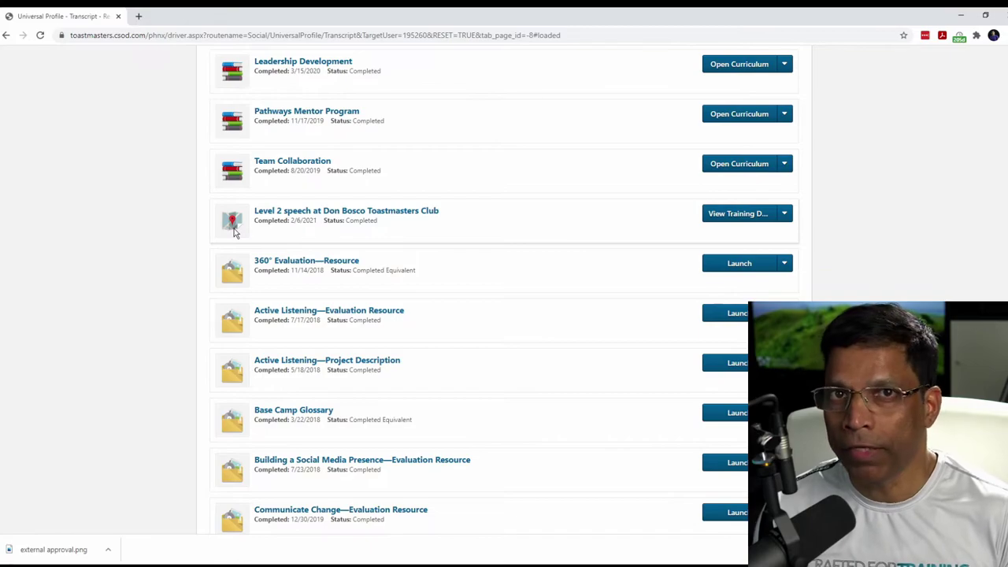
{"action": "scroll", "coordinate": [234, 230], "scroll_direction": "up", "scroll_amount": 4}
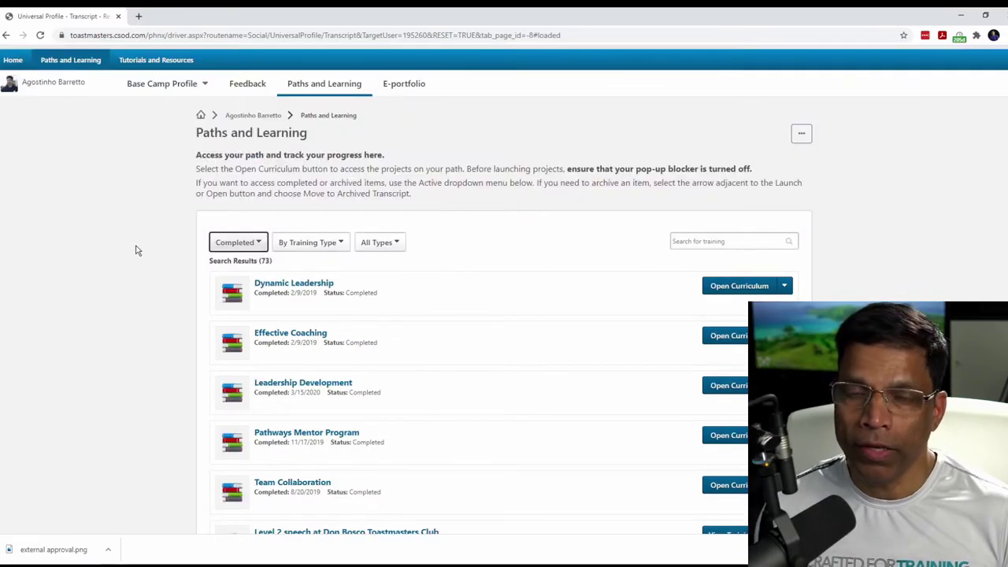
- Show the active training again, open the Presentation Mastery curriculum and launch the Level 2 project Introduction to Toastmasters Mentoring
{"action": "left_click", "coordinate": [259, 244]}
{"action": "left_click", "coordinate": [234, 263]}
{"action": "scroll", "coordinate": [252, 264], "scroll_direction": "down", "scroll_amount": 1}
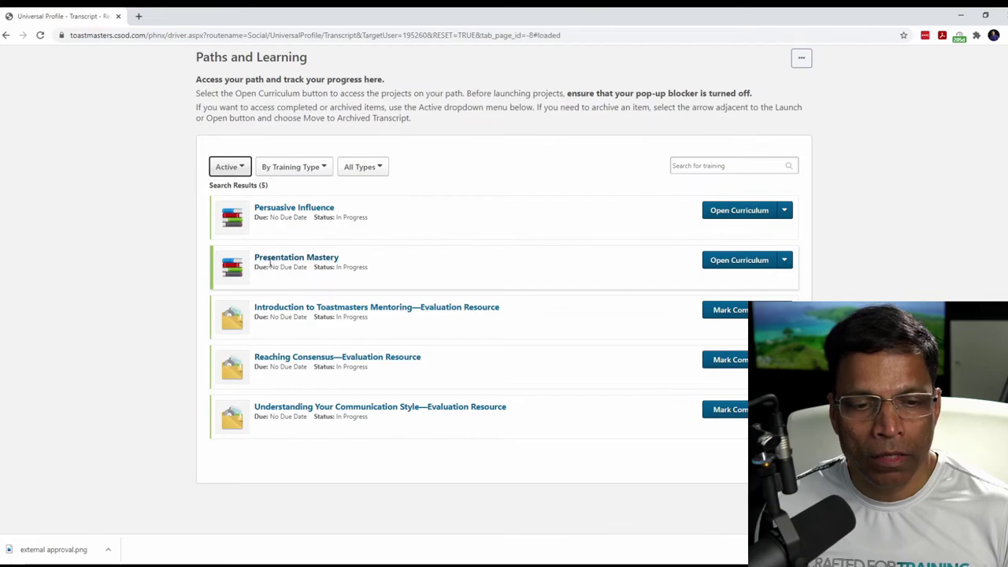
{"action": "left_click", "coordinate": [747, 266]}
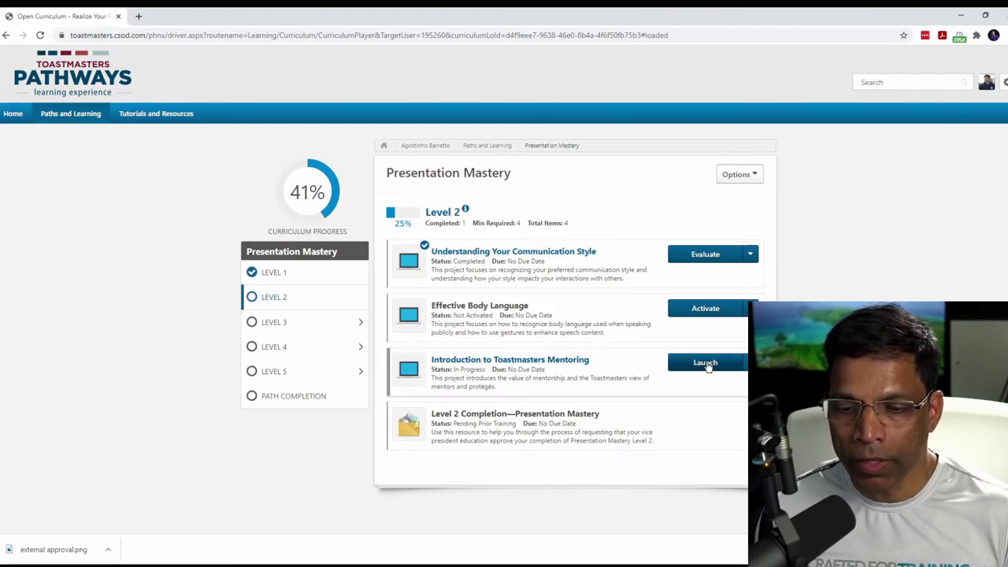
{"action": "left_click", "coordinate": [705, 364]}
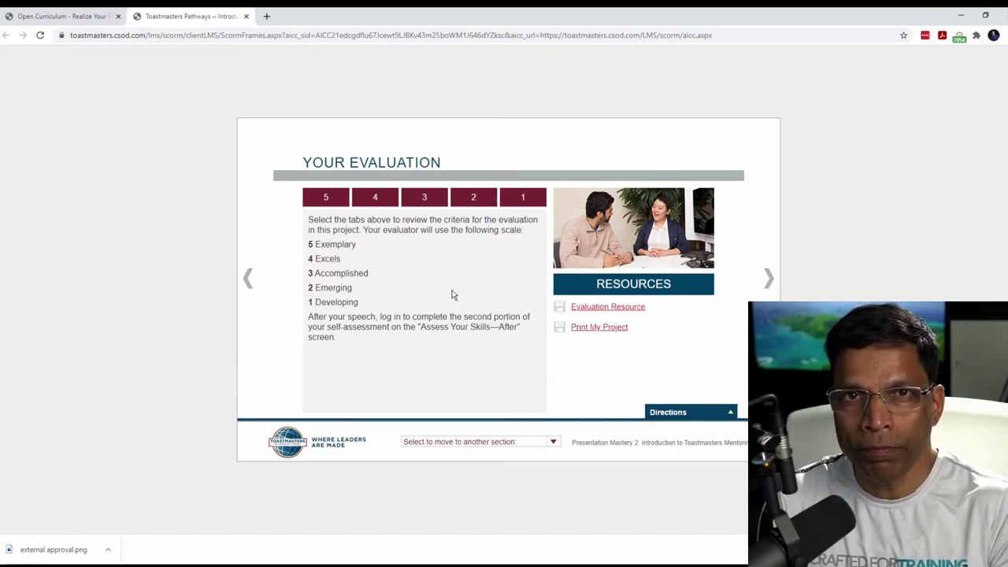
- Rate every statement in the Assess Your Skills—After section as 4 and submit the self-assessment
{"action": "left_click", "coordinate": [769, 280]}
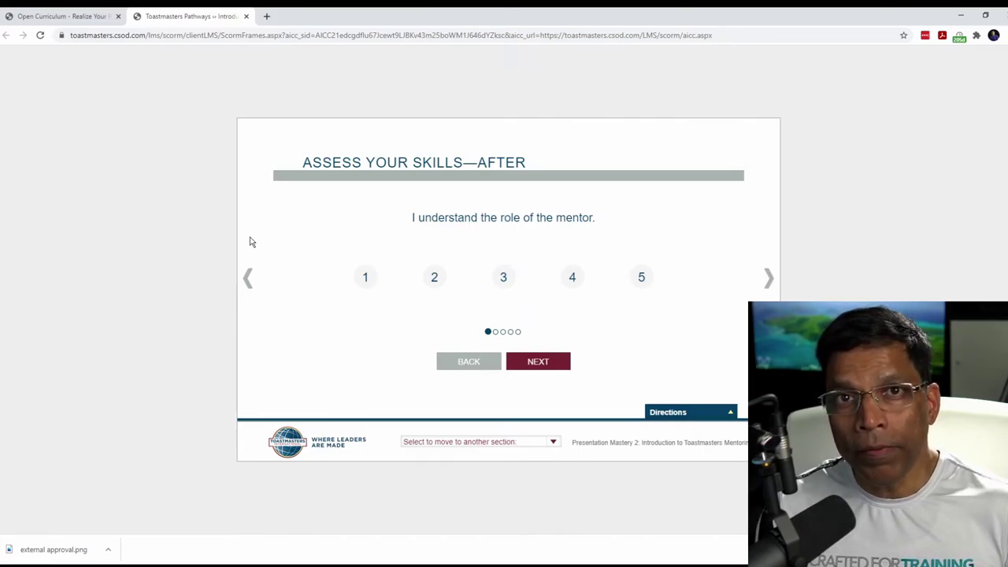
{"action": "left_click", "coordinate": [571, 280]}
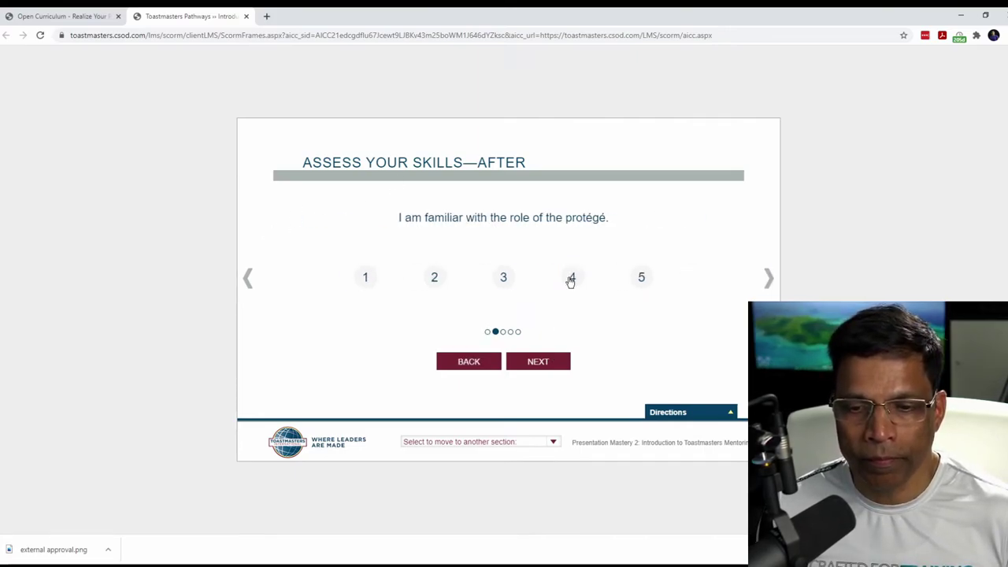
{"action": "left_click", "coordinate": [571, 279]}
{"action": "left_click", "coordinate": [571, 280]}
{"action": "left_click", "coordinate": [572, 279]}
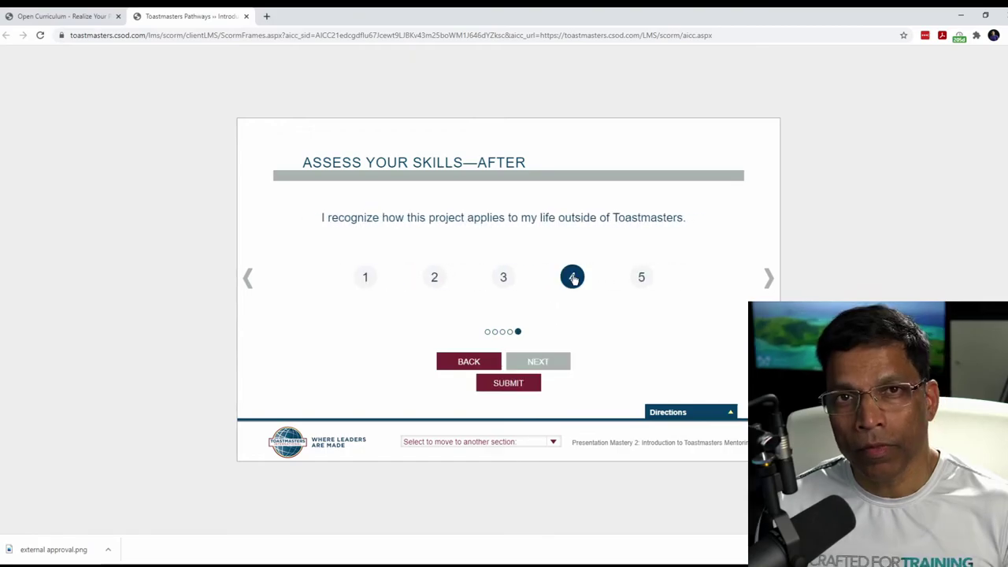
{"action": "left_click", "coordinate": [509, 384]}
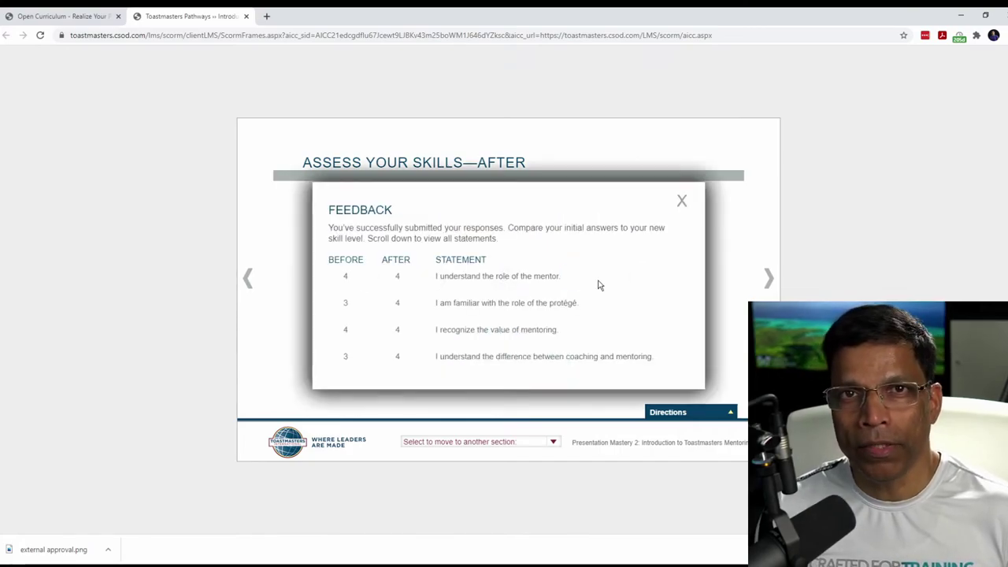
- Advance to the final screen of the Introduction to Toastmasters Mentoring project and close it to return to the Presentation Mastery curriculum
{"action": "left_click", "coordinate": [770, 280]}
{"action": "left_click", "coordinate": [770, 280]}
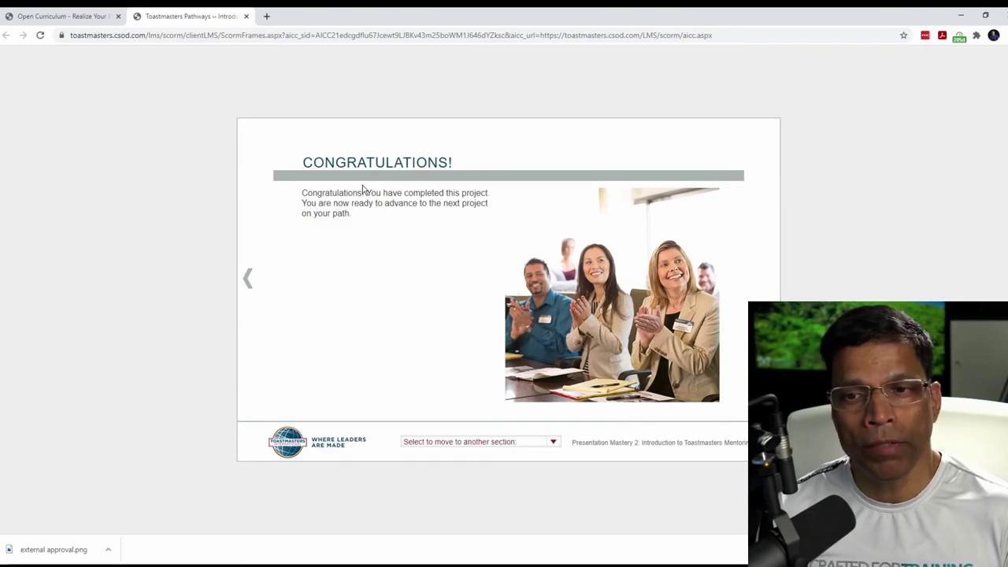
{"action": "left_click", "coordinate": [246, 16]}
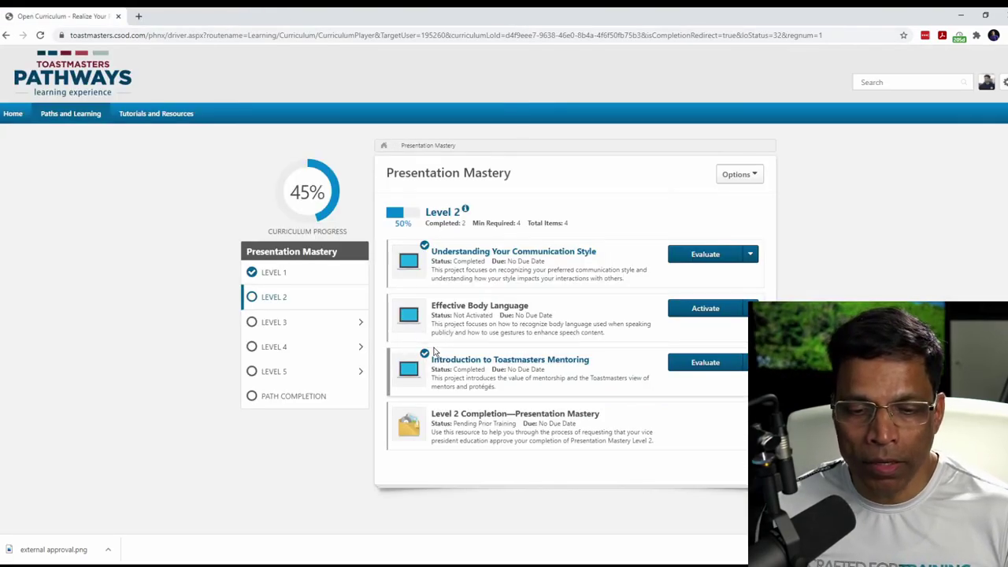